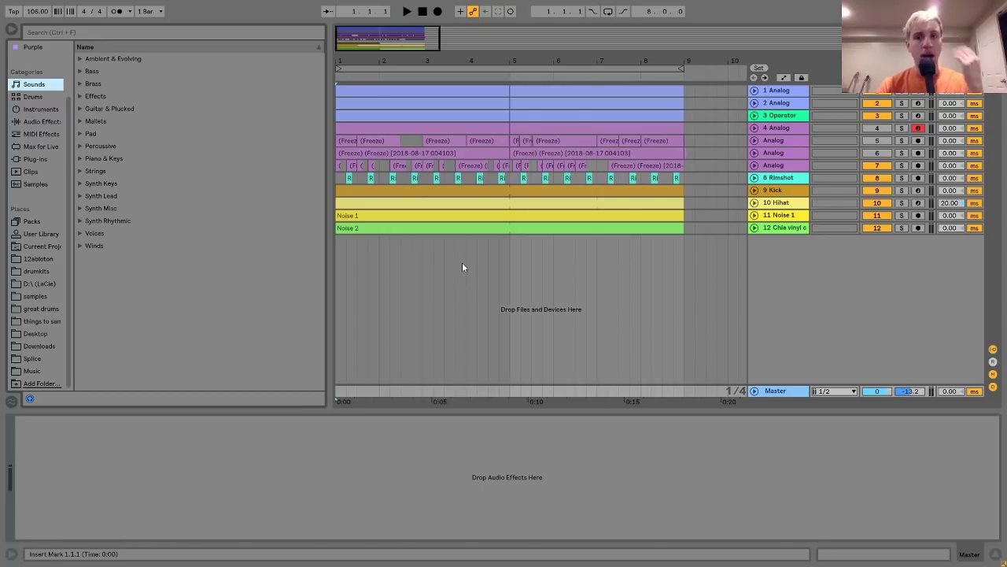
Select the 1 Analog track to show its Analog, EQ Eight and Auto Pan chain
click(770, 92)
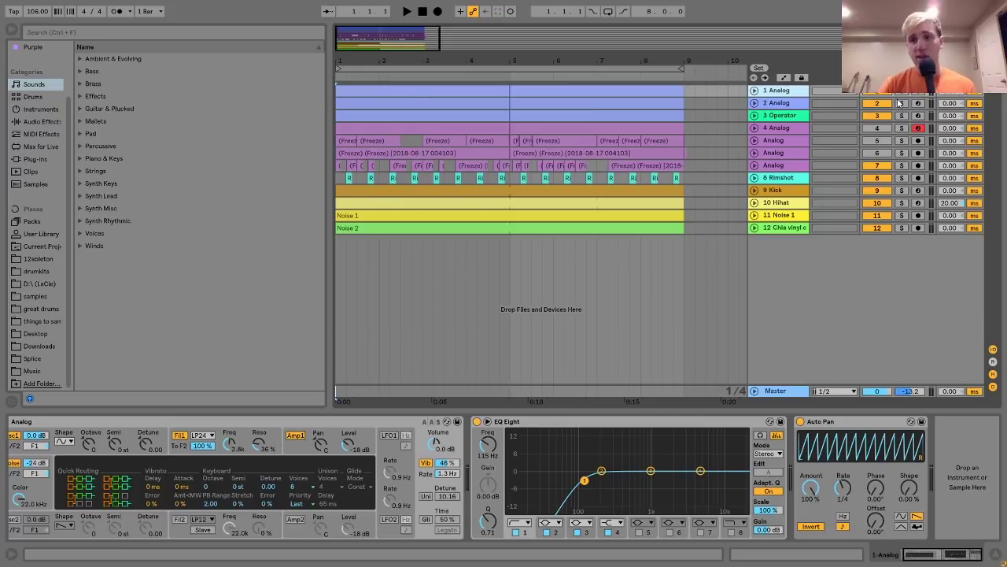
Play the arrangement, unfold track 1 and open its chord clip in the piano roll
key(space)
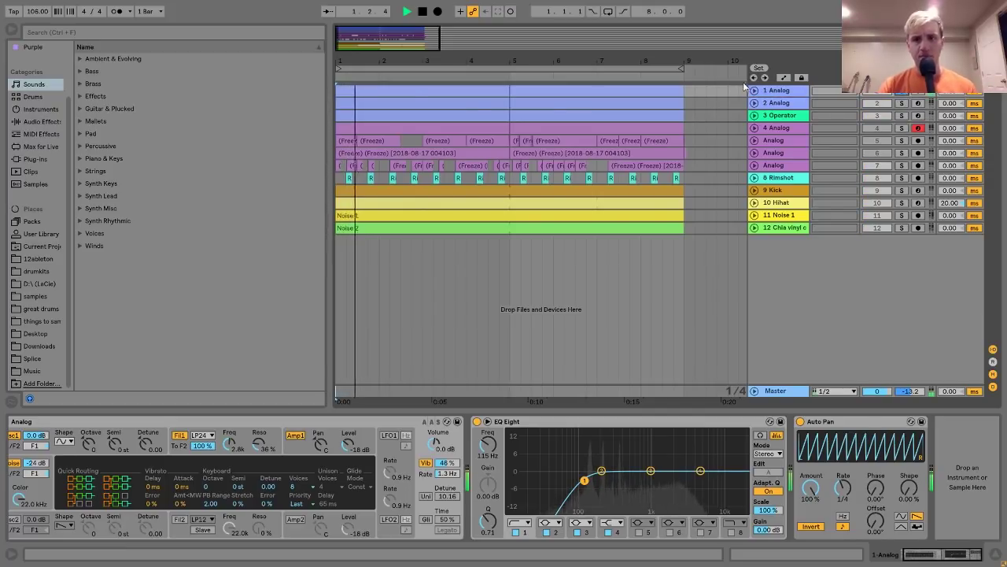
click(754, 90)
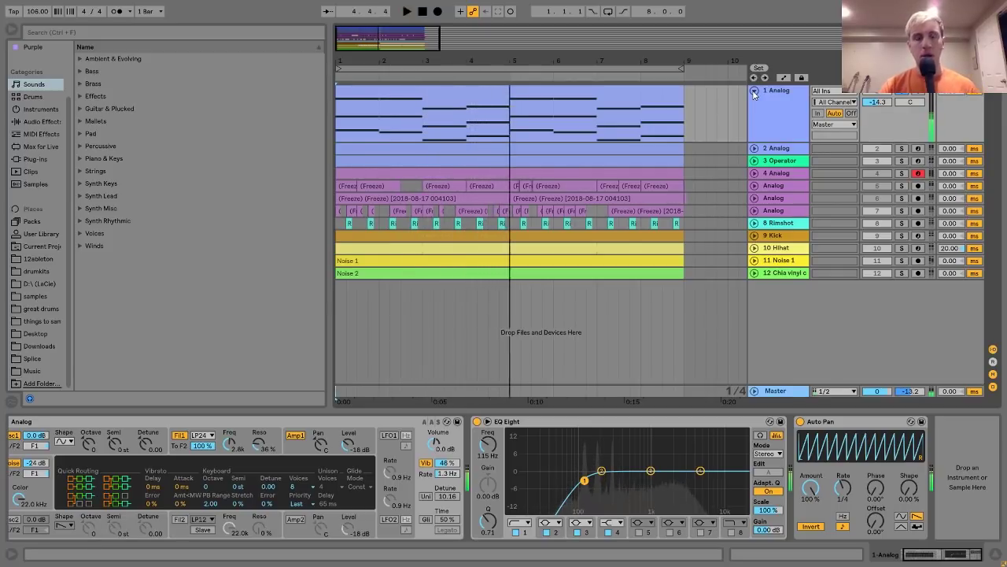
click(384, 88)
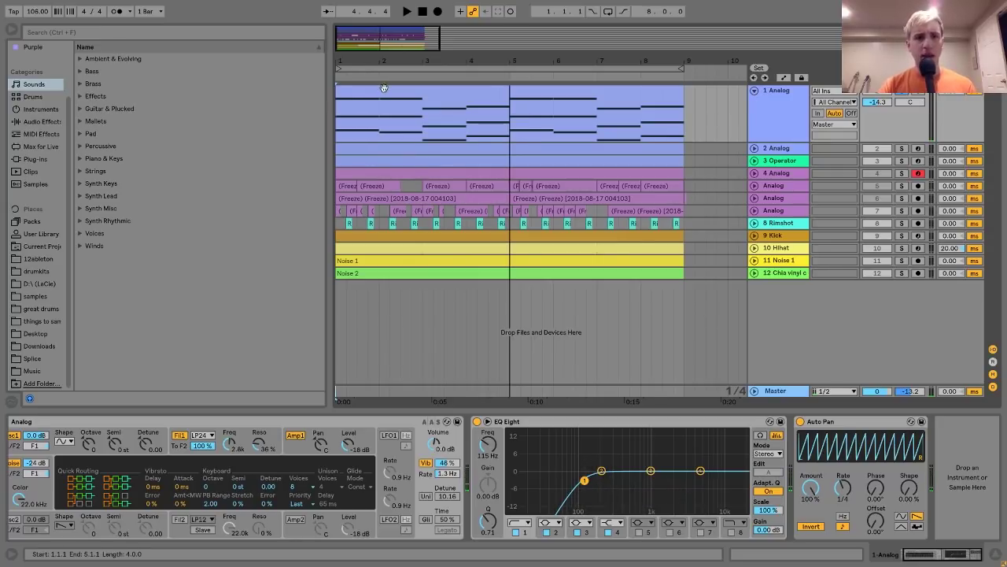
double_click(384, 88)
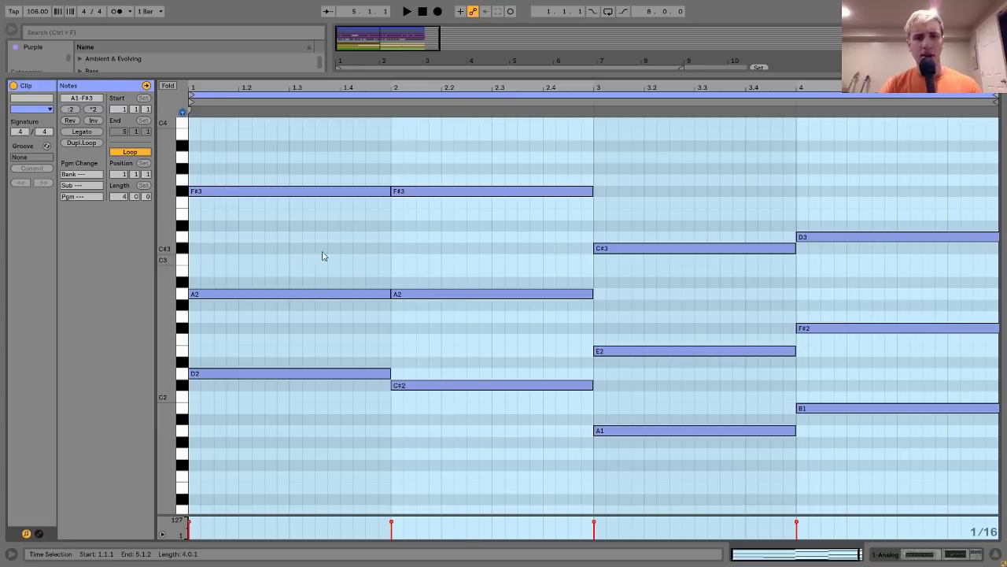
Try the top chord notes F#3, C#3 and D3 an octave lower, then restore the original octave
drag(341, 272, 922, 117)
key(shift+Down)
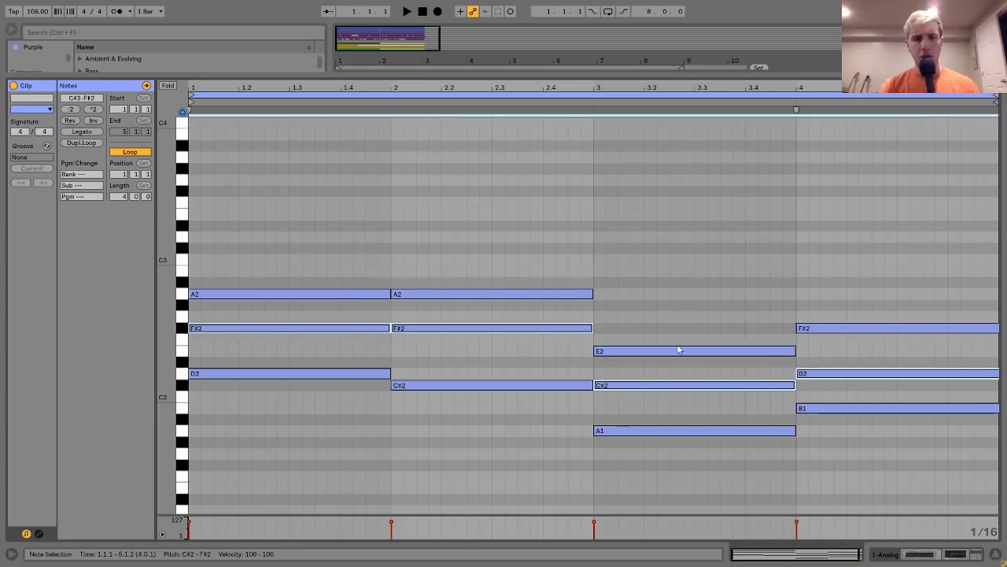
drag(464, 355, 472, 241)
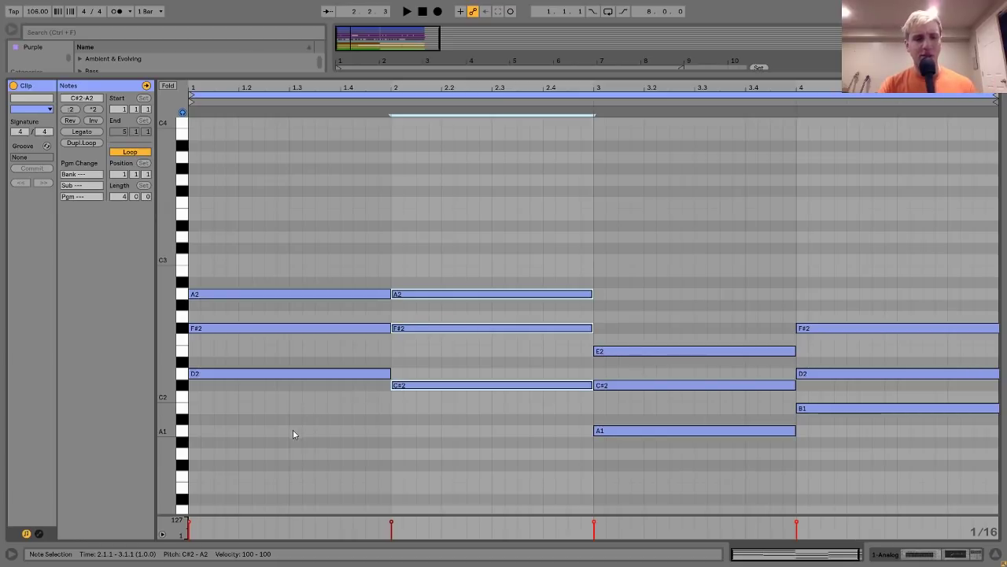
drag(292, 429, 288, 254)
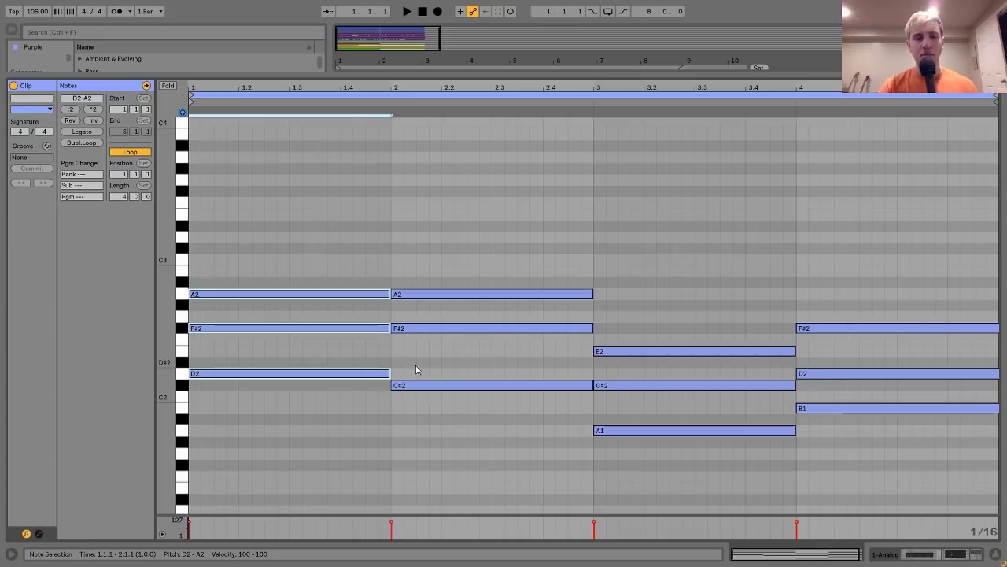
drag(349, 355, 481, 313)
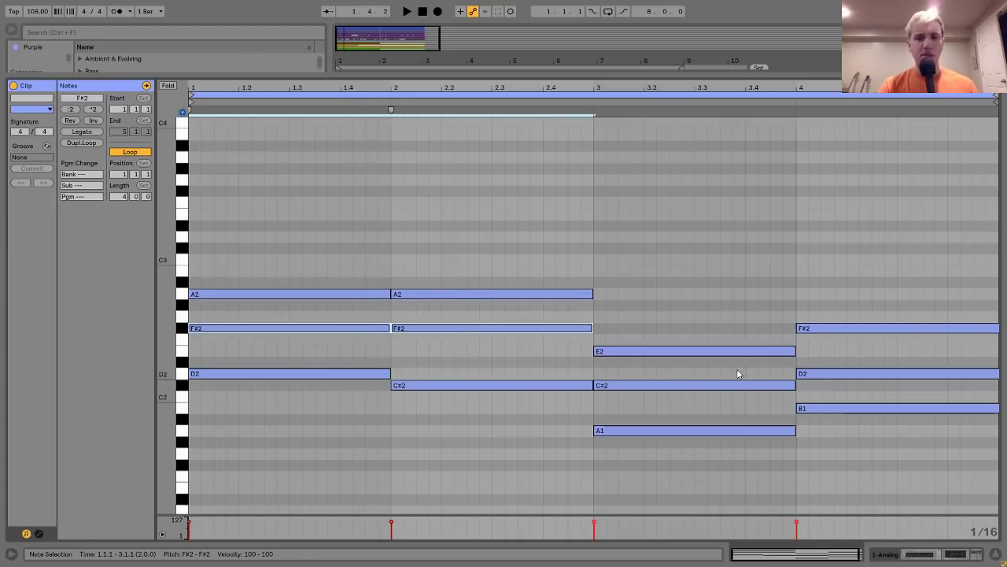
drag(738, 373, 835, 388)
key(shift+Up)
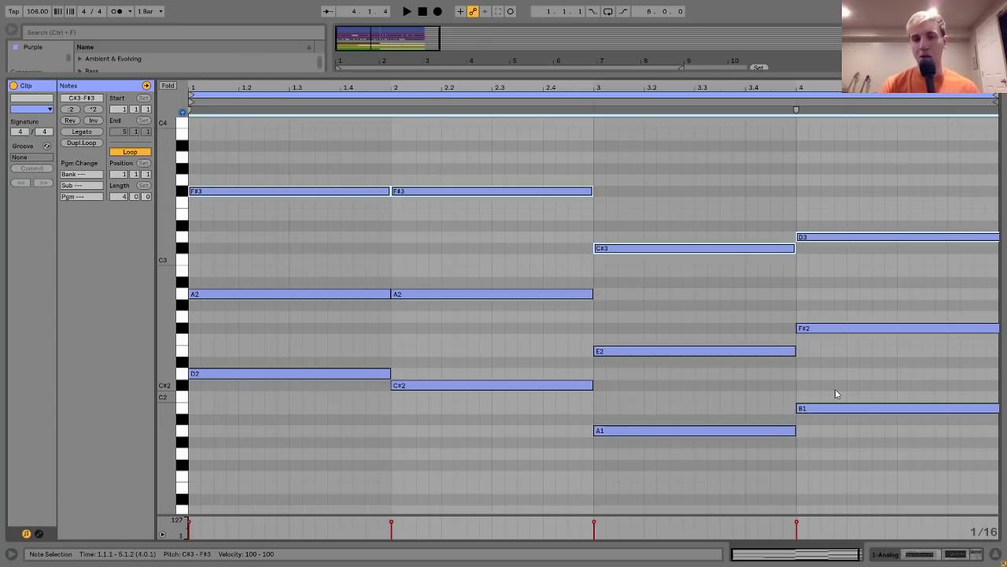
Audition the chord clip, clear the selection and return to the Arrangement view
key(space)
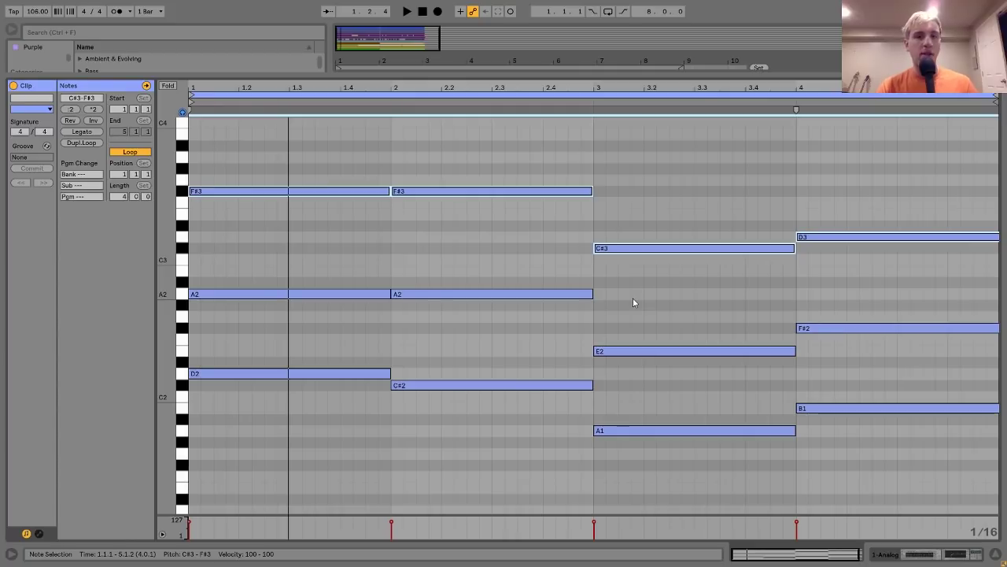
click(625, 369)
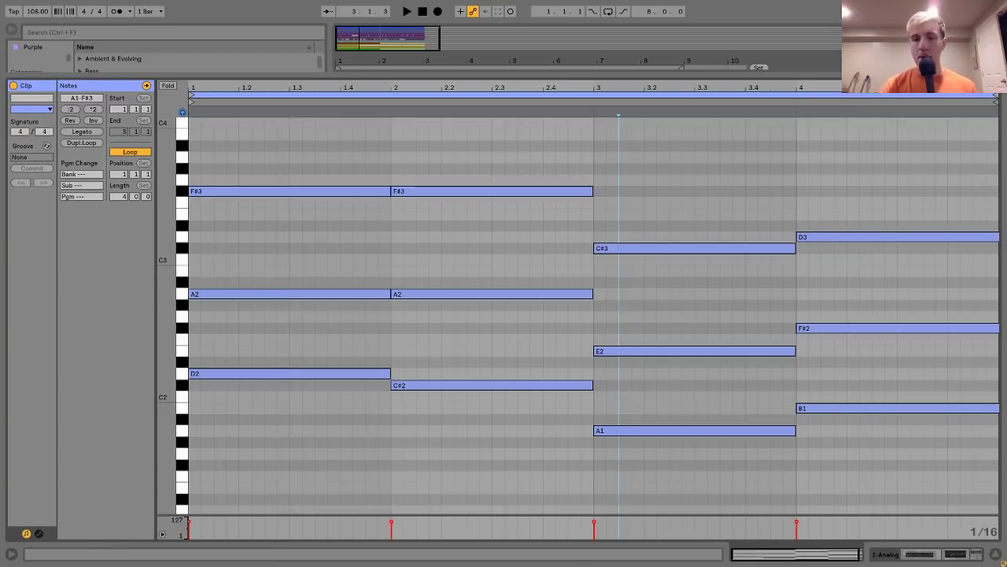
key(shift+Tab)
Audition the Analog chord synth with its controls in view, then browse Audio Effects
click(140, 433)
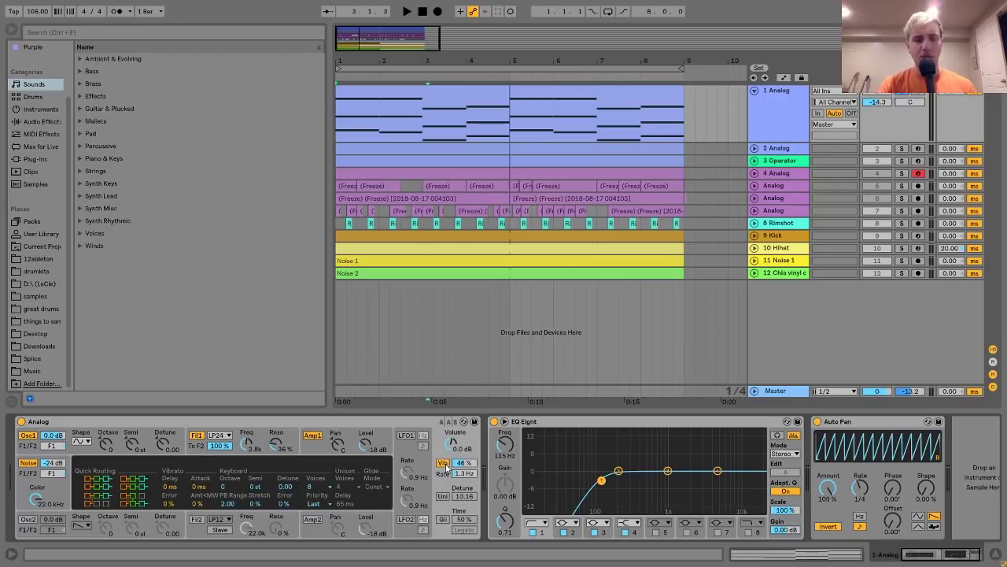
key(space)
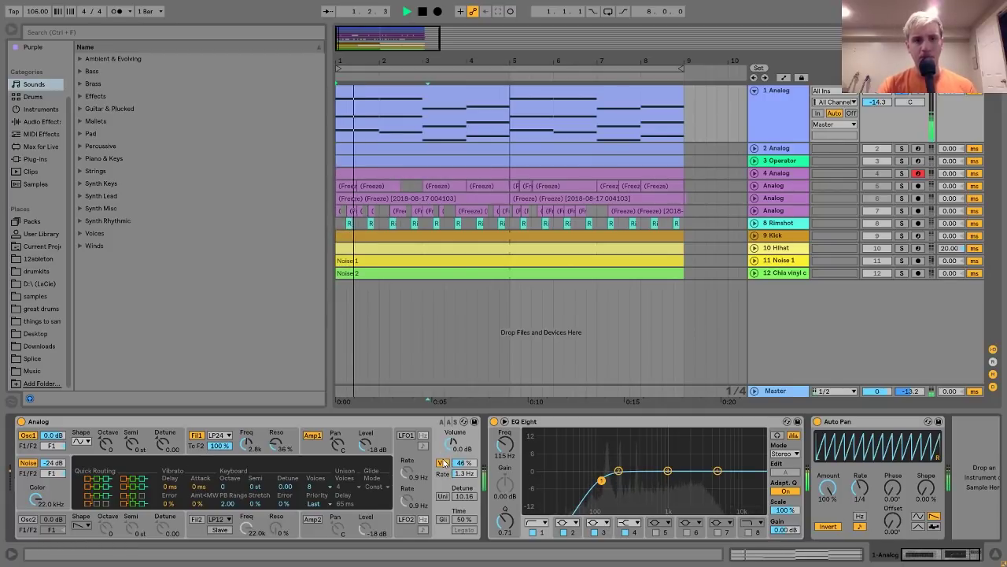
key(space)
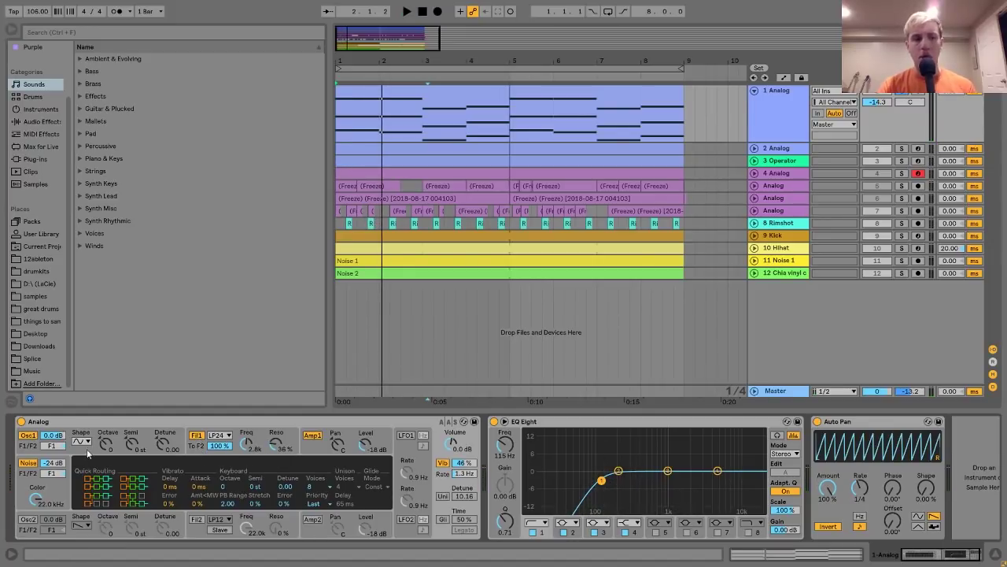
key(space)
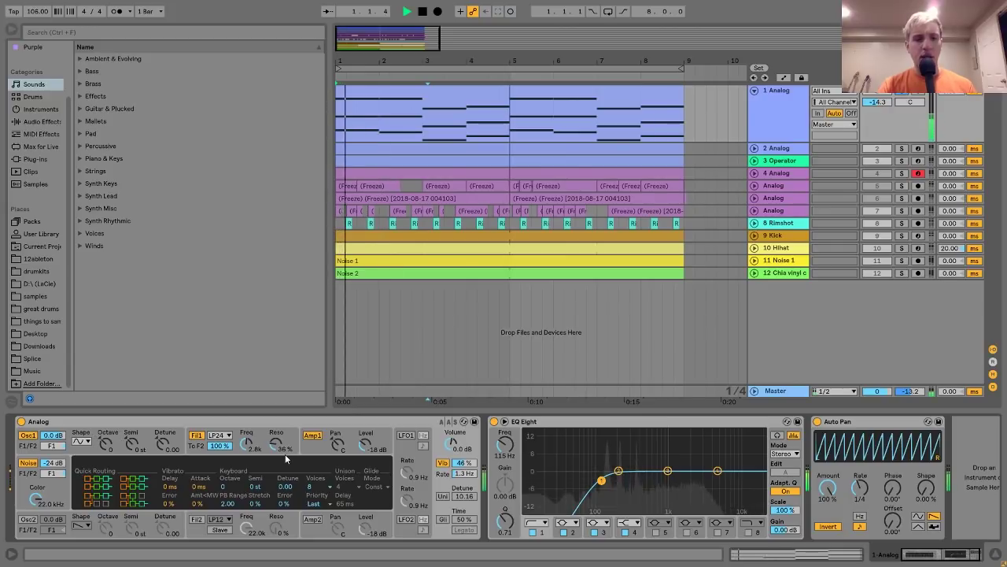
key(space)
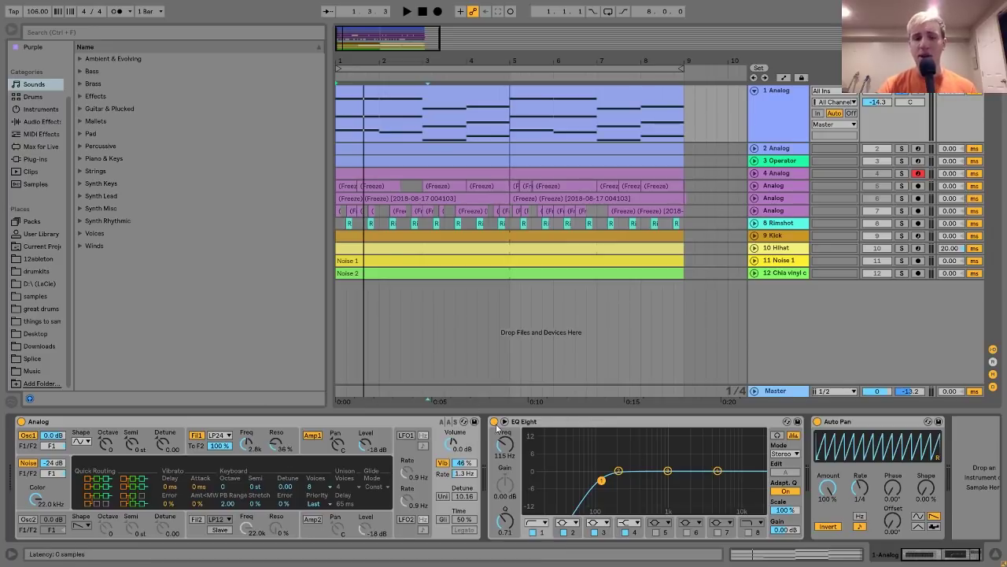
scroll(557, 445, right, 1)
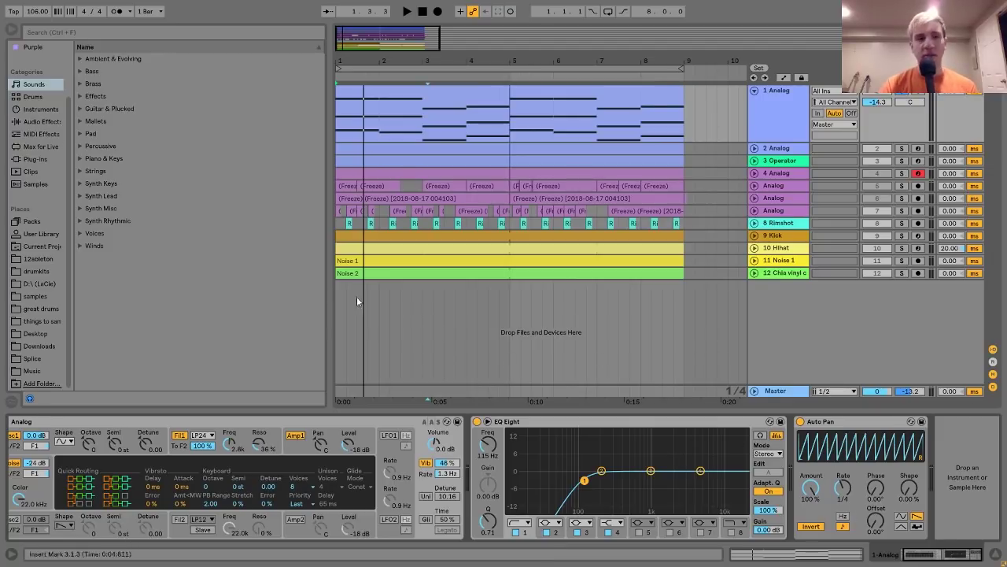
click(43, 122)
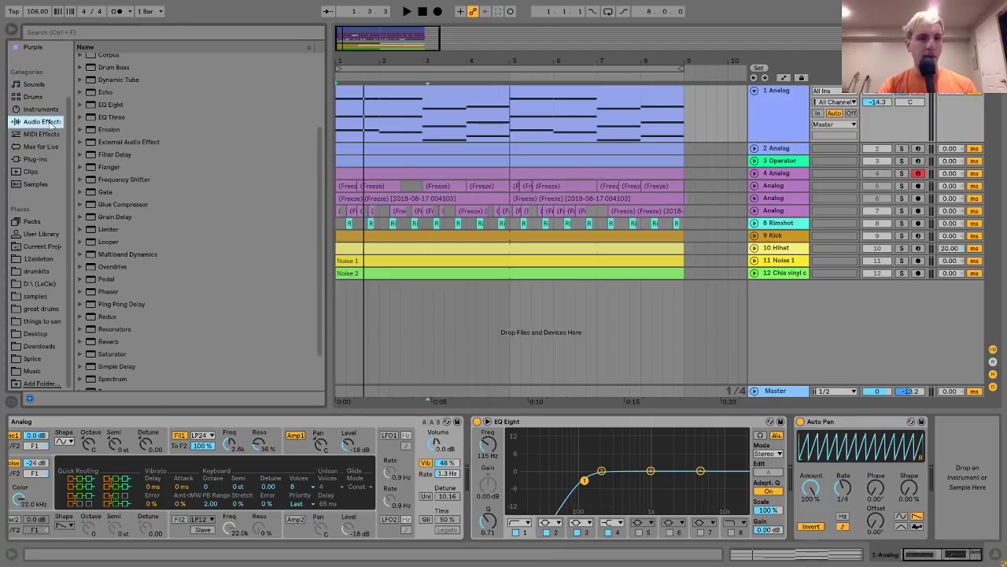
Add a second Auto Pan at 100% amount and 0° phase, bypassing the first, and audition
double_click(112, 96)
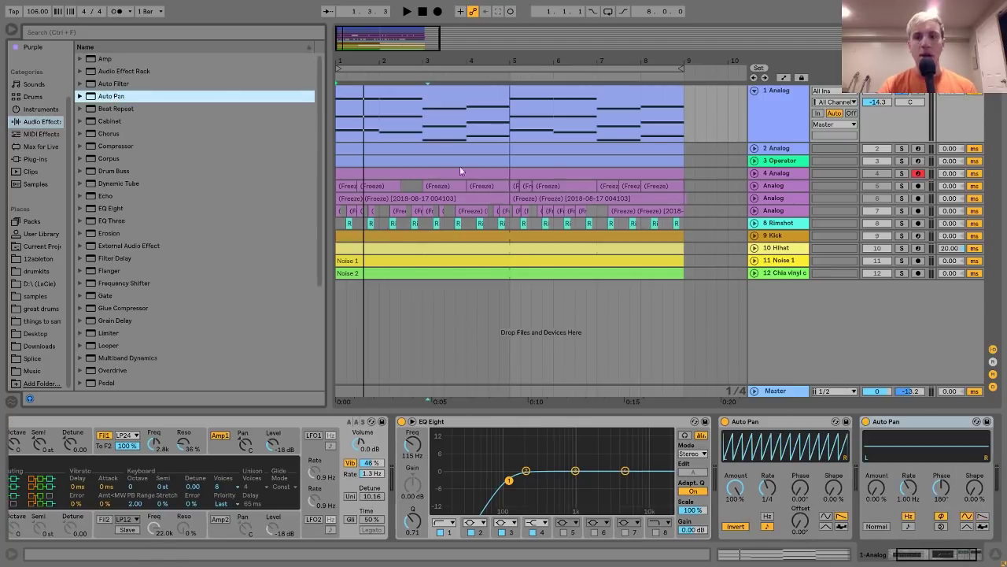
drag(882, 493, 882, 464)
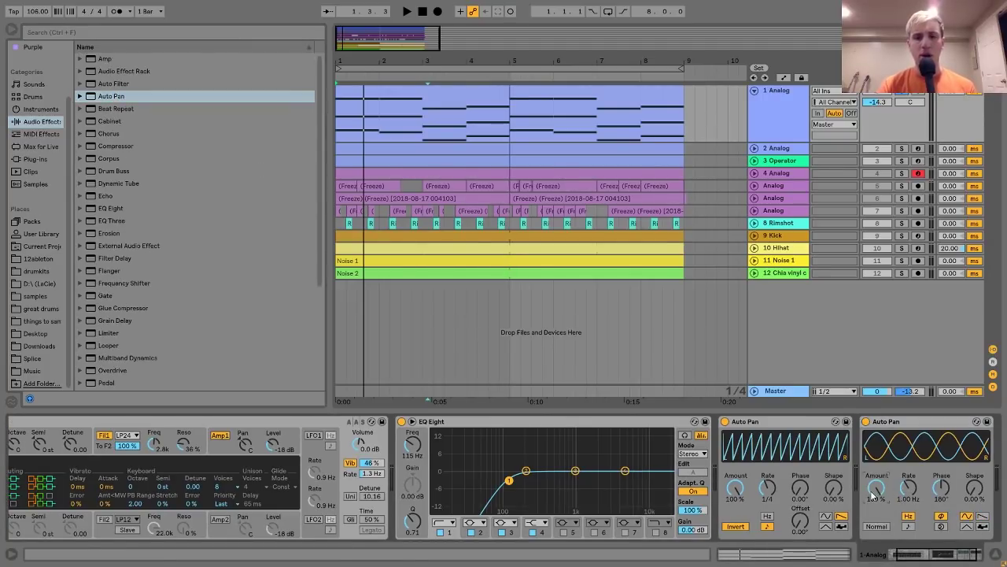
click(724, 421)
key(space)
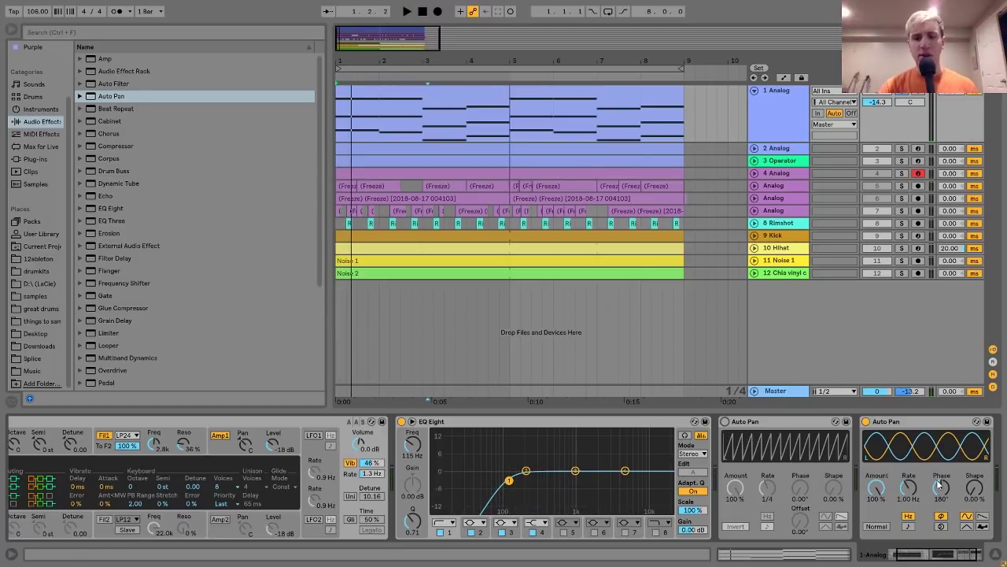
drag(940, 488, 940, 511)
key(space)
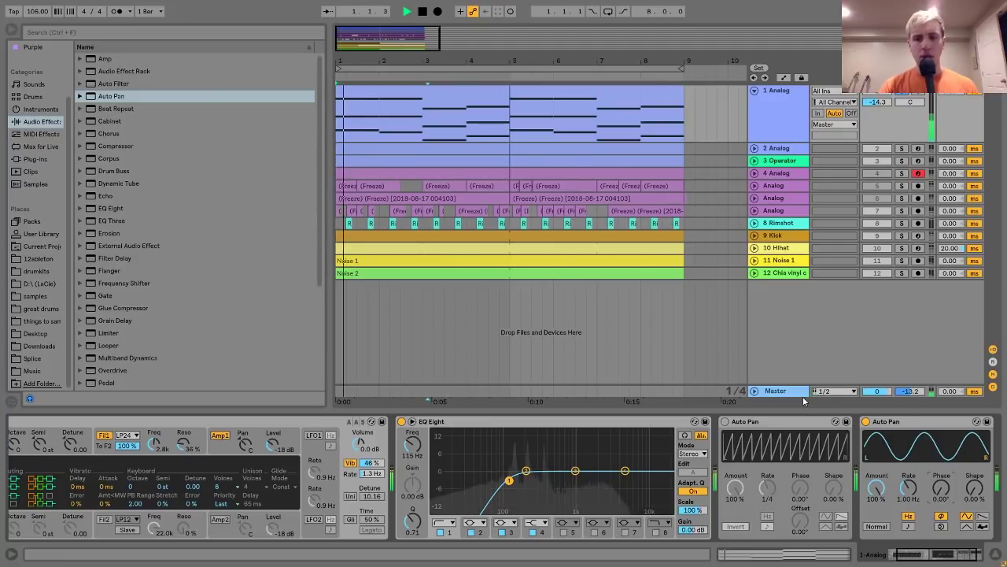
key(space)
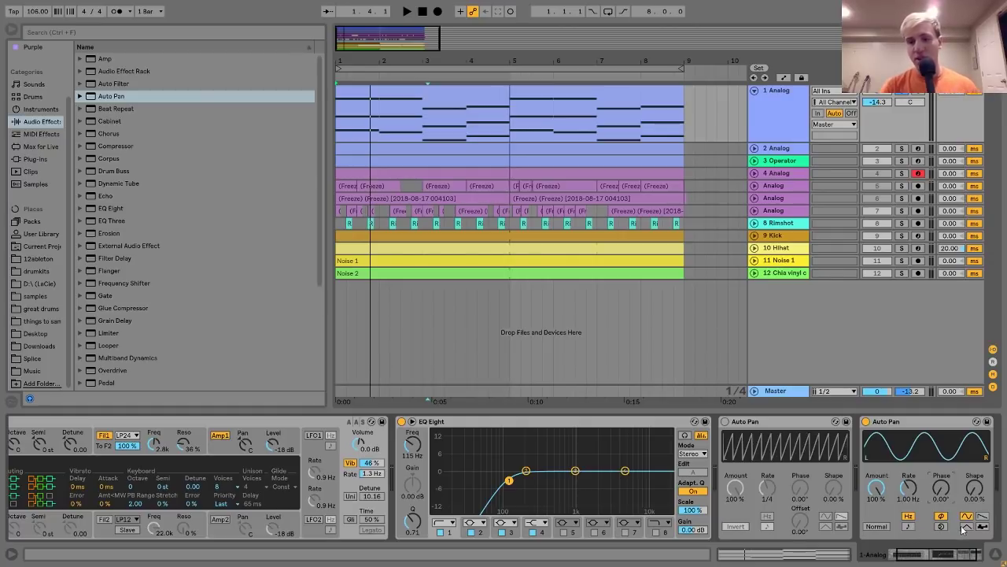
Sync the second Auto Pan to a 1/6 rate with inverted sawtooth shape and audition
click(909, 527)
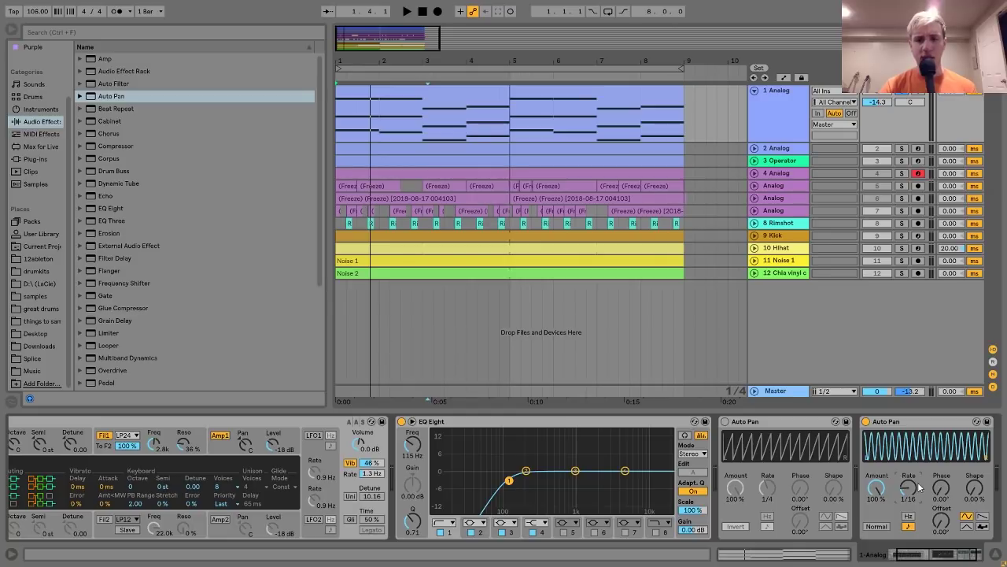
drag(919, 480, 918, 490)
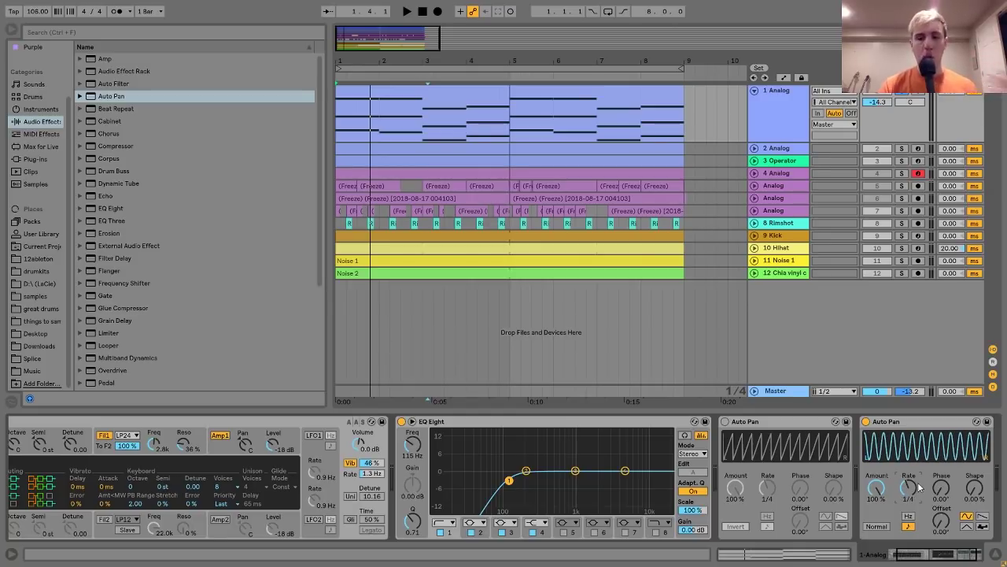
click(983, 516)
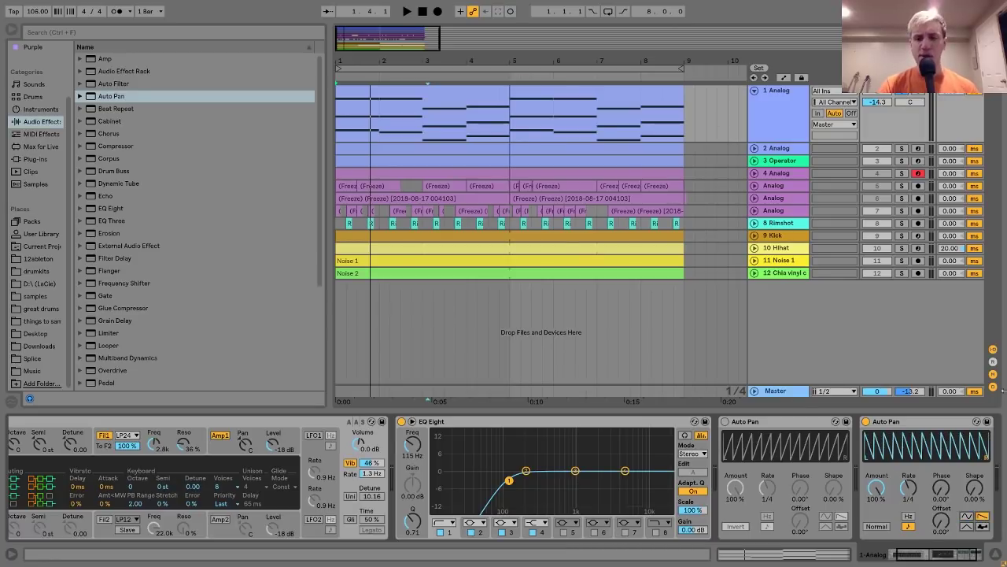
click(870, 528)
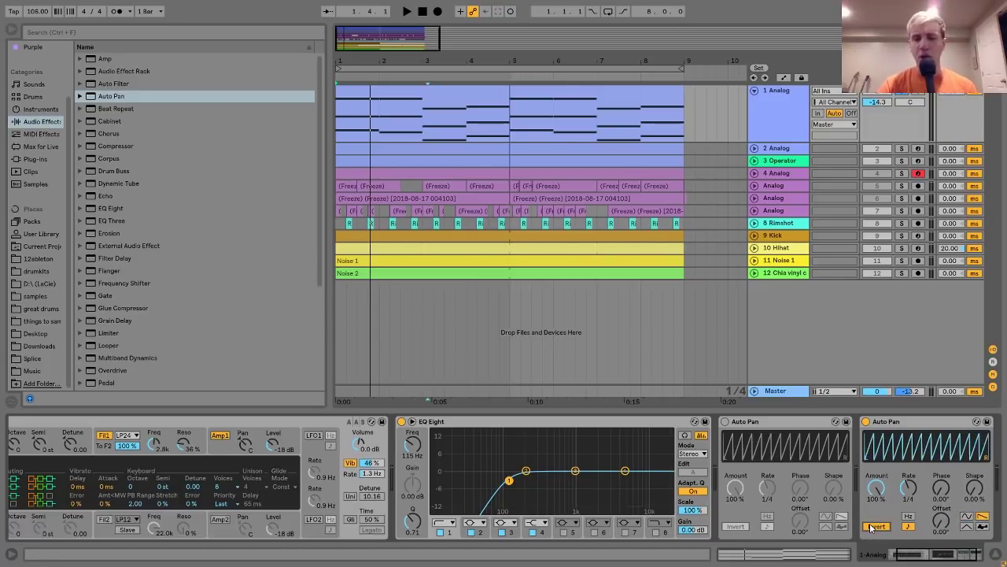
key(space)
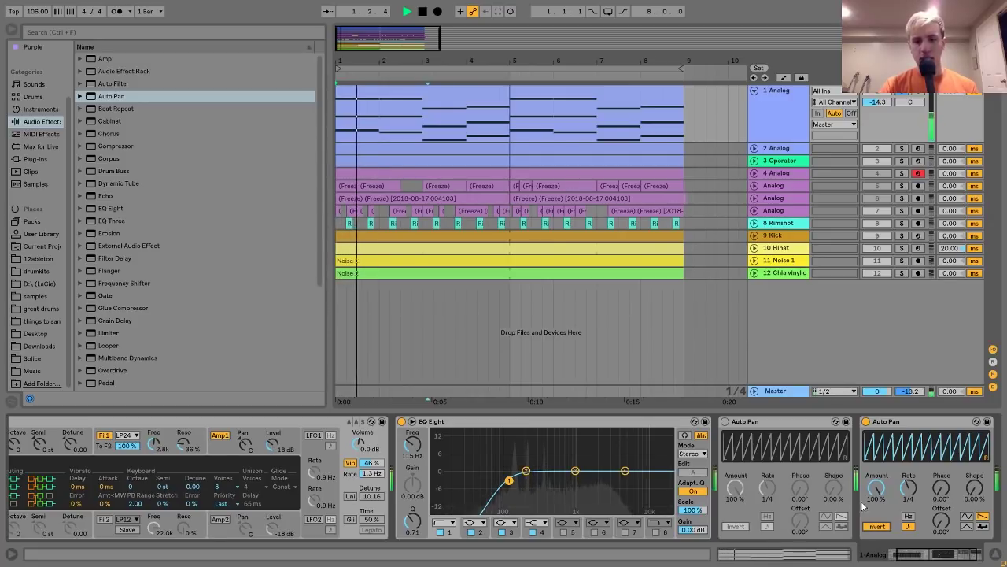
key(space)
Delete the duplicate Auto Pan and switch the original Auto Pan back on
click(894, 421)
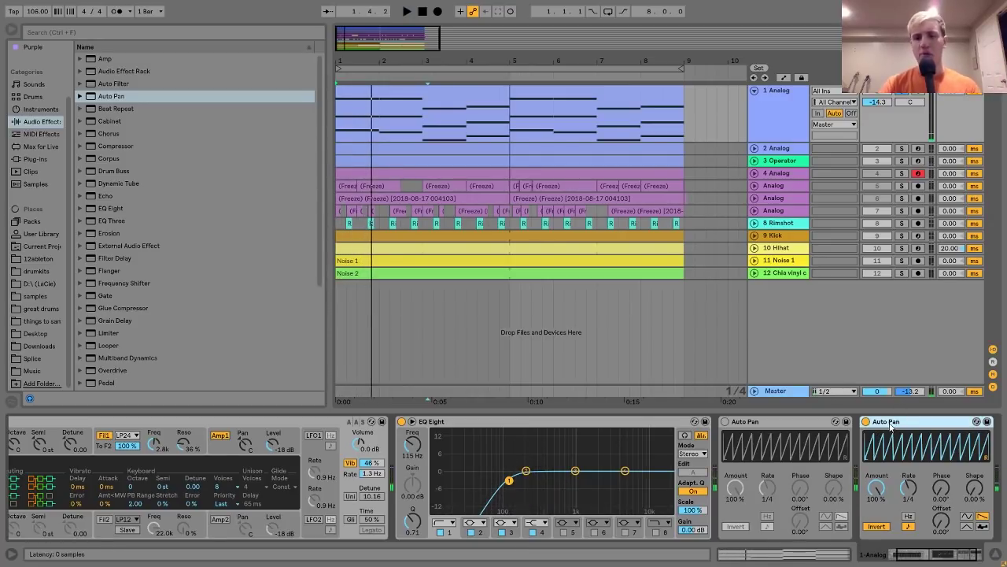
key(Delete)
click(726, 422)
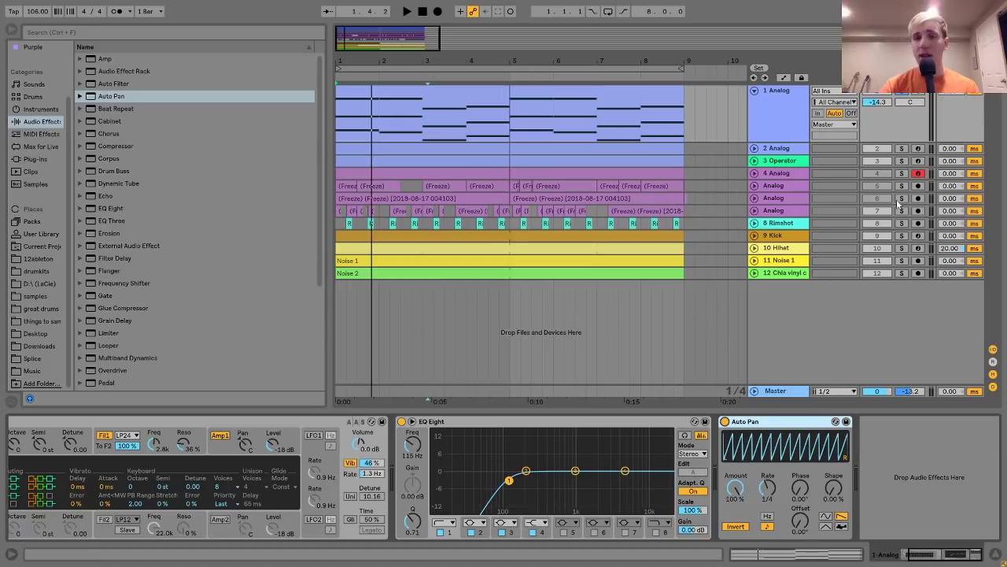
Select and unfold track 2 Analog during playback and select its chord clip
key(space)
click(740, 148)
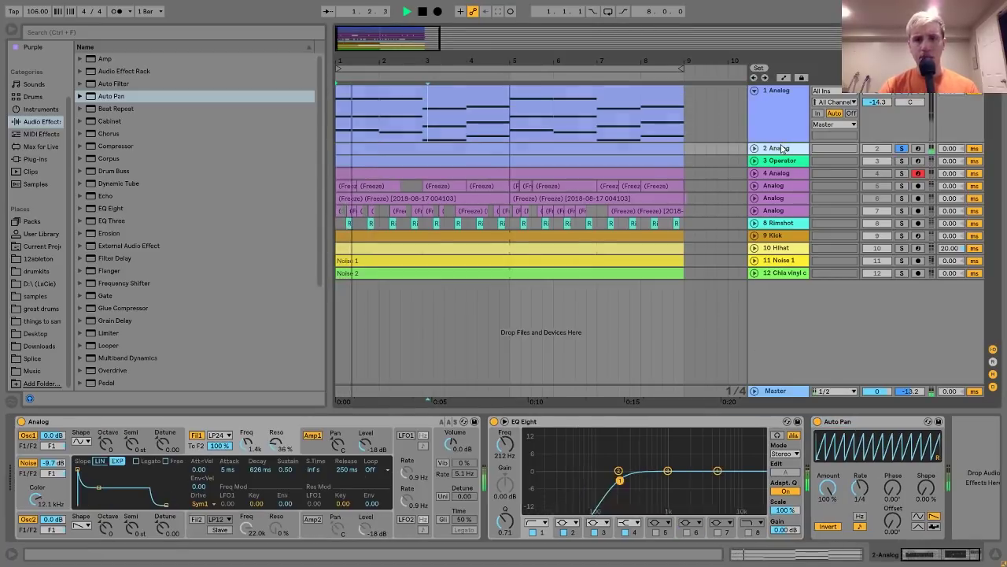
click(754, 148)
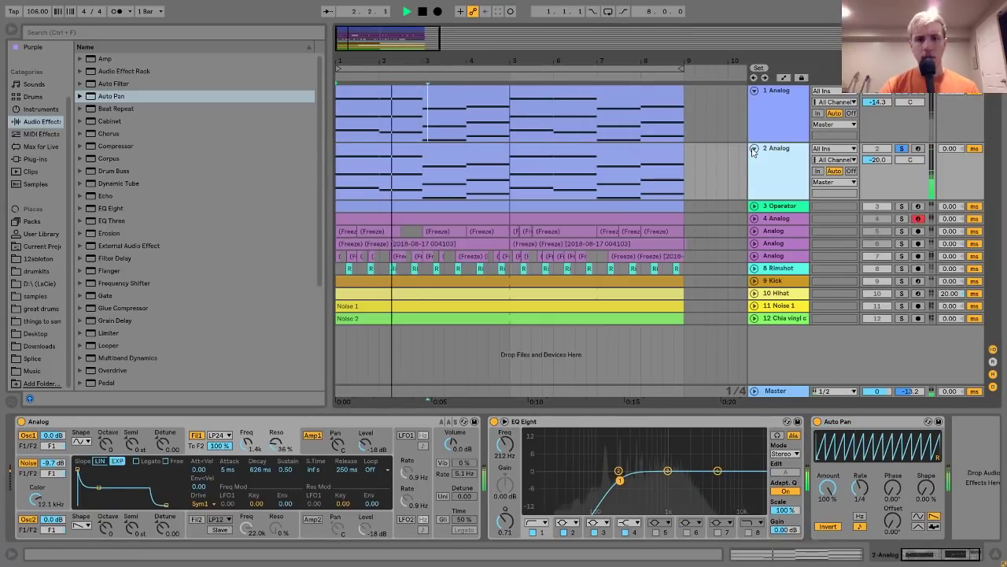
click(395, 159)
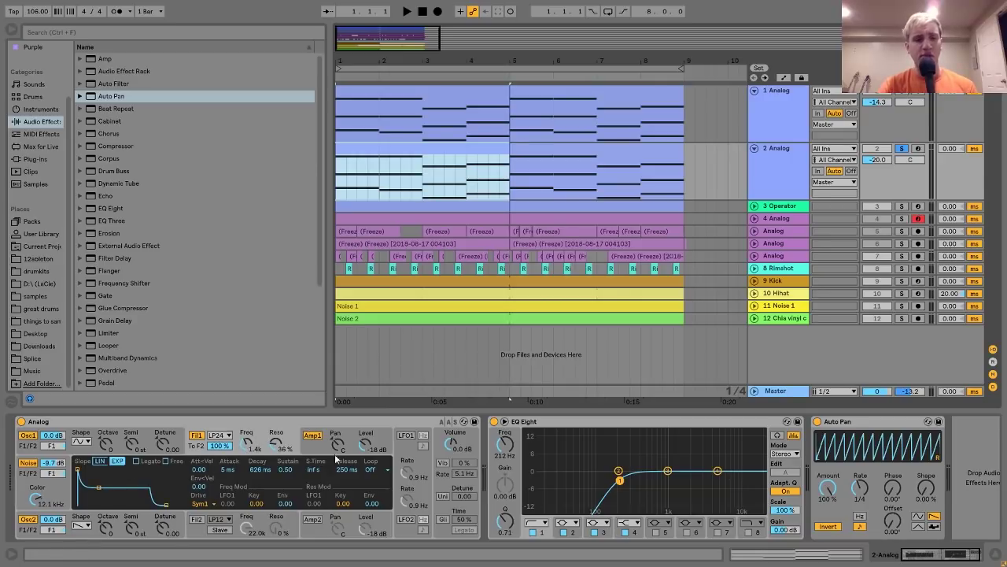
Audition track 2's chord part, then select track 3 Operator to show its devices
key(space)
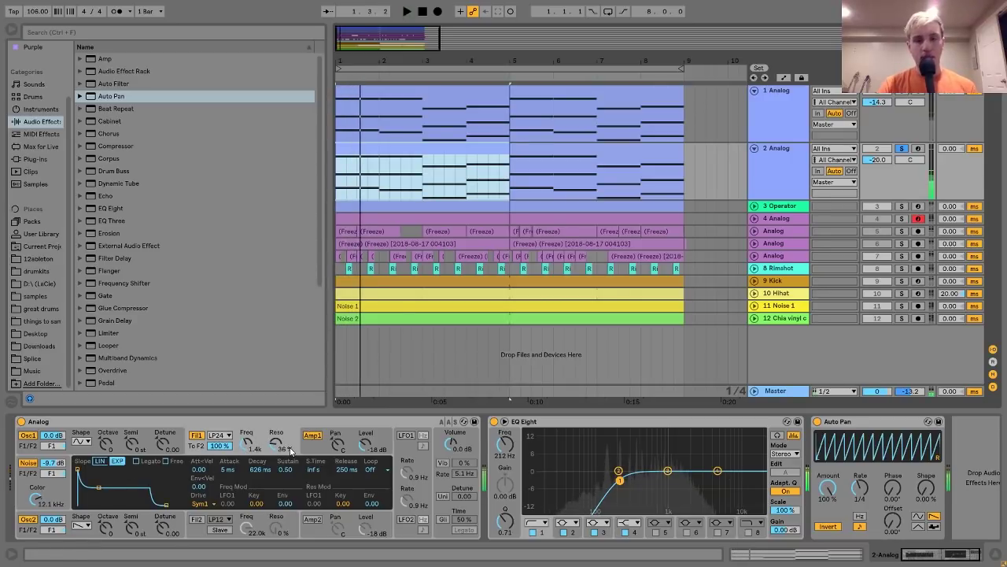
click(629, 504)
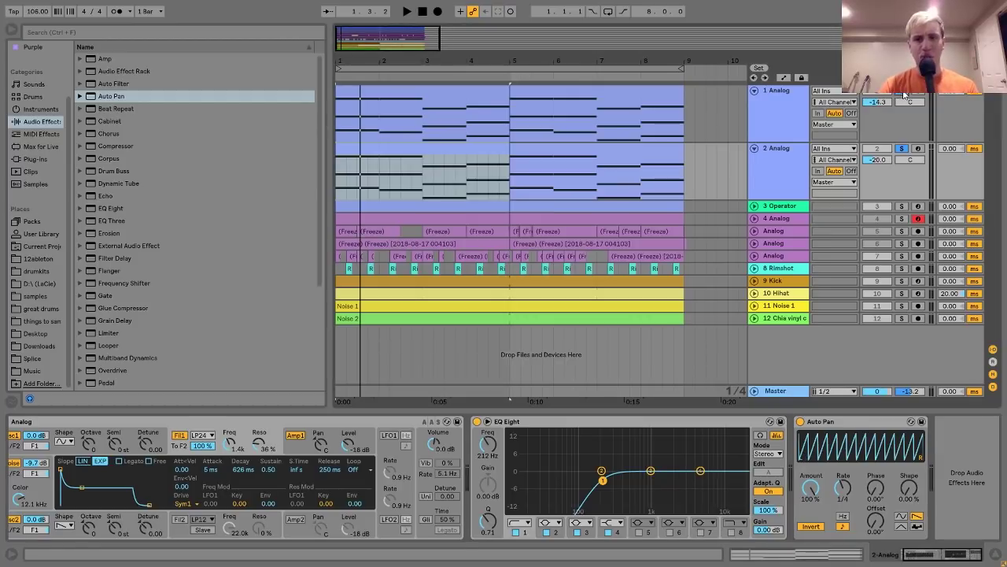
key(space)
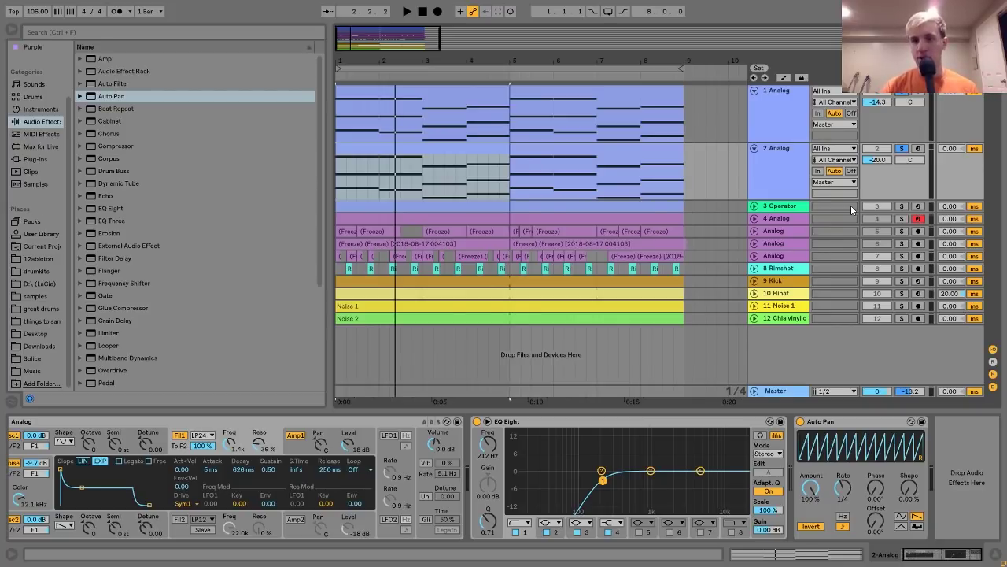
click(772, 206)
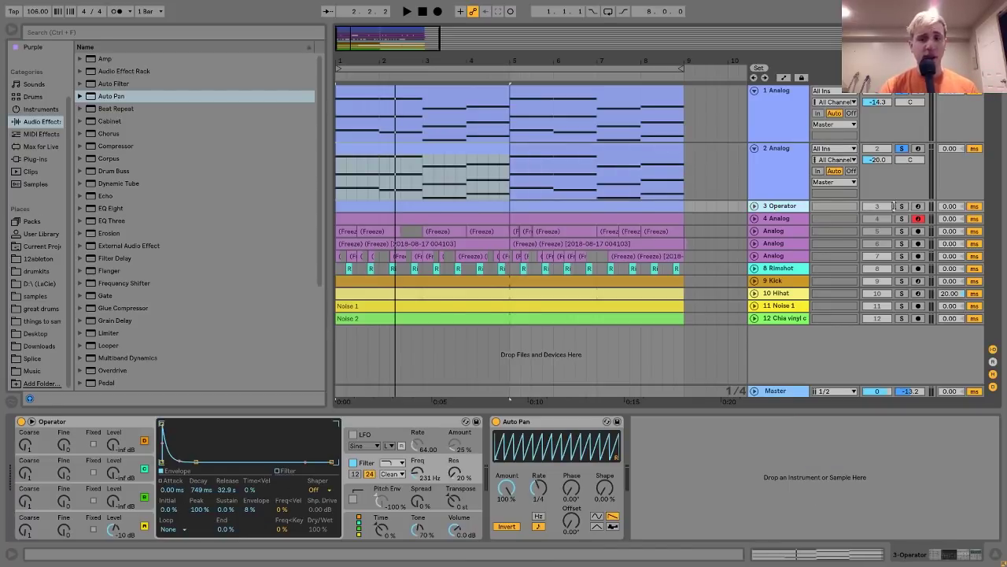
Solo and unfold track 3 Operator and open its melody clip's notes
click(902, 206)
key(space)
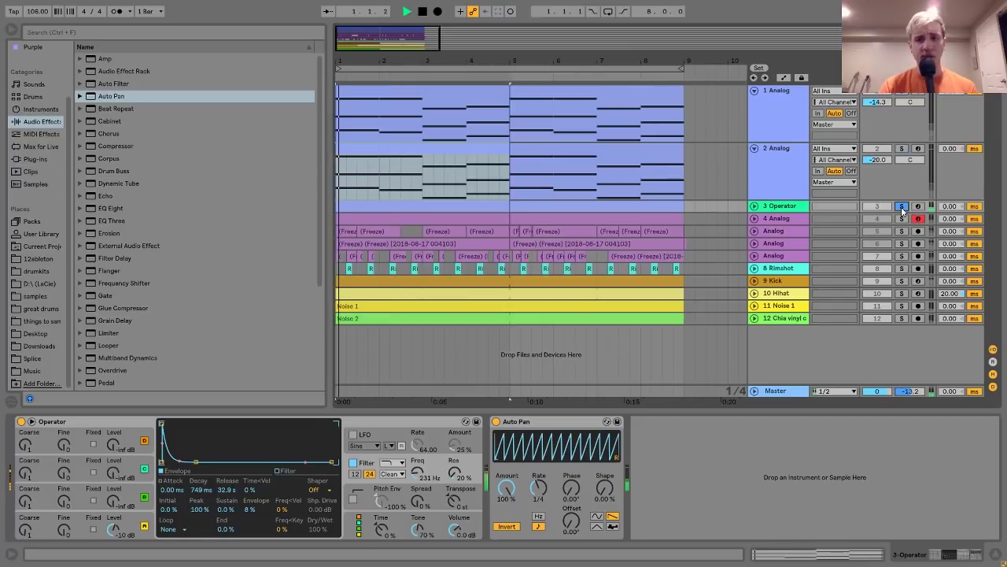
click(754, 207)
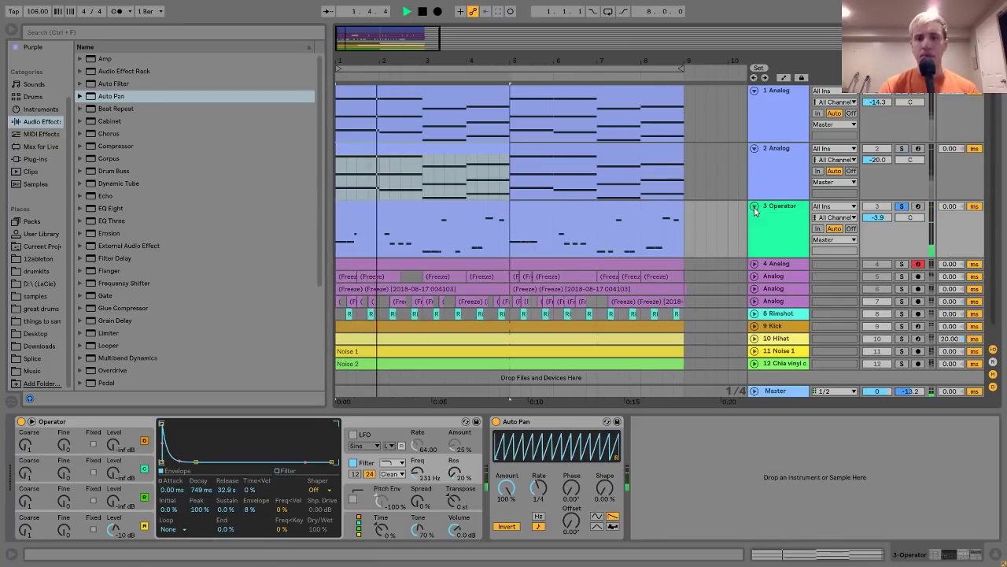
click(509, 241)
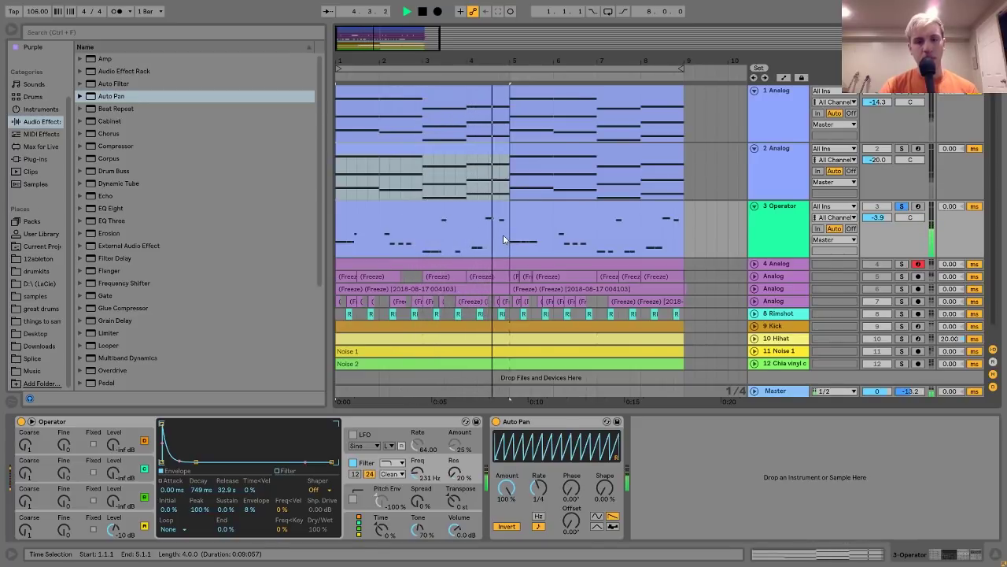
key(space)
double_click(451, 208)
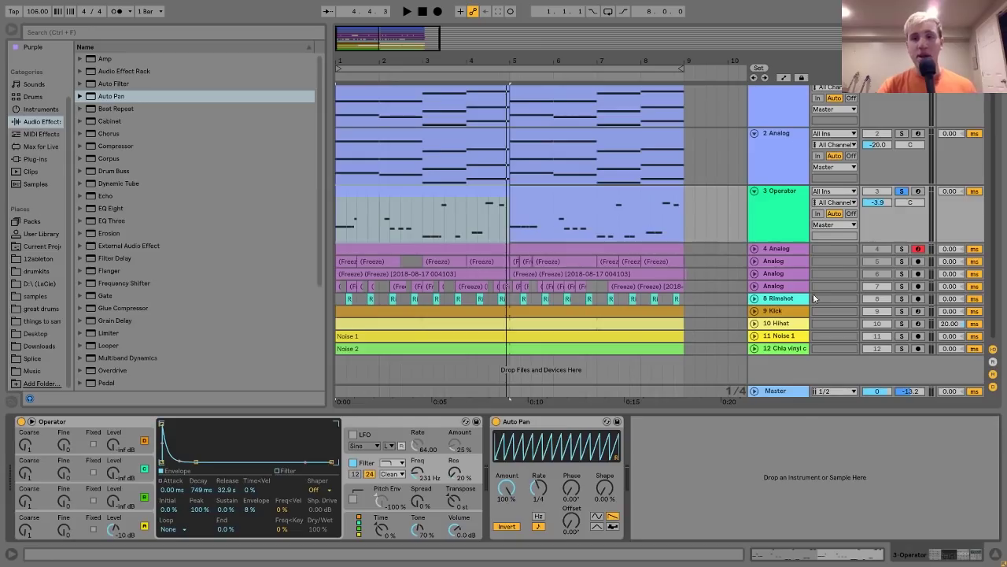
Inspect Operator's oscillator A and filter envelopes while playing back from the start
click(151, 521)
click(365, 462)
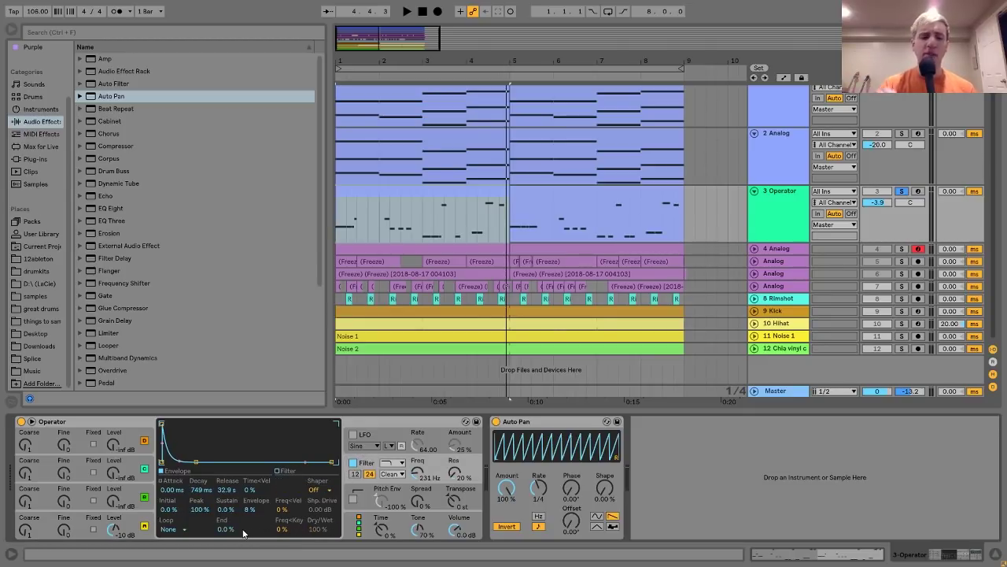
key(space)
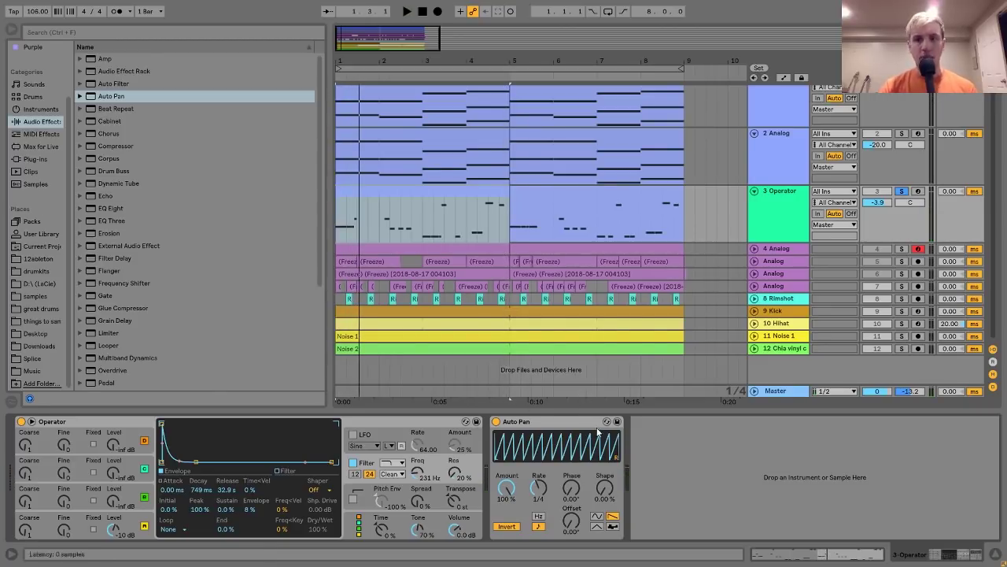
Solo and unfold track 7 Analog to hear its chopped resampled clips, then select track 4 Analog
click(902, 287)
key(space)
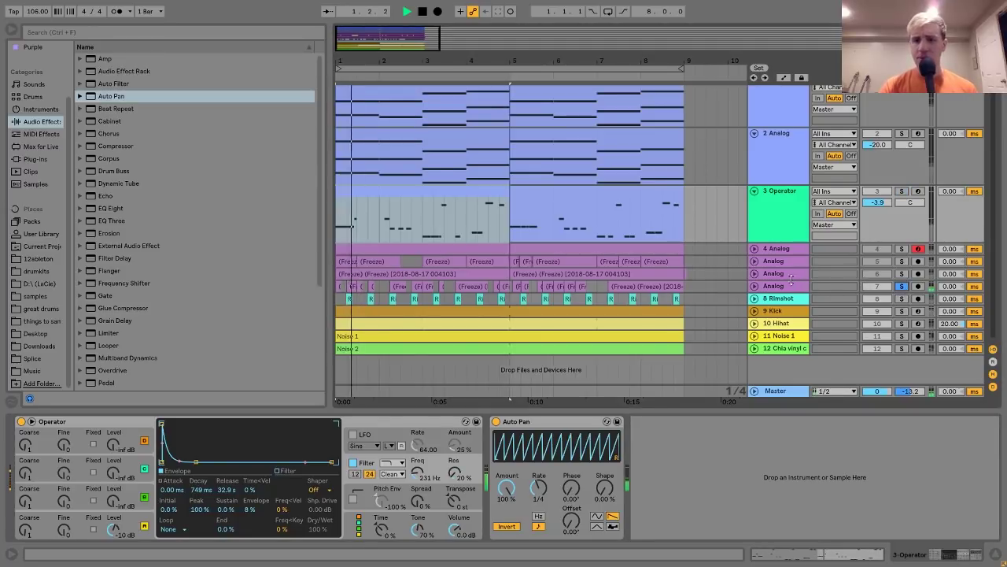
click(782, 288)
click(754, 286)
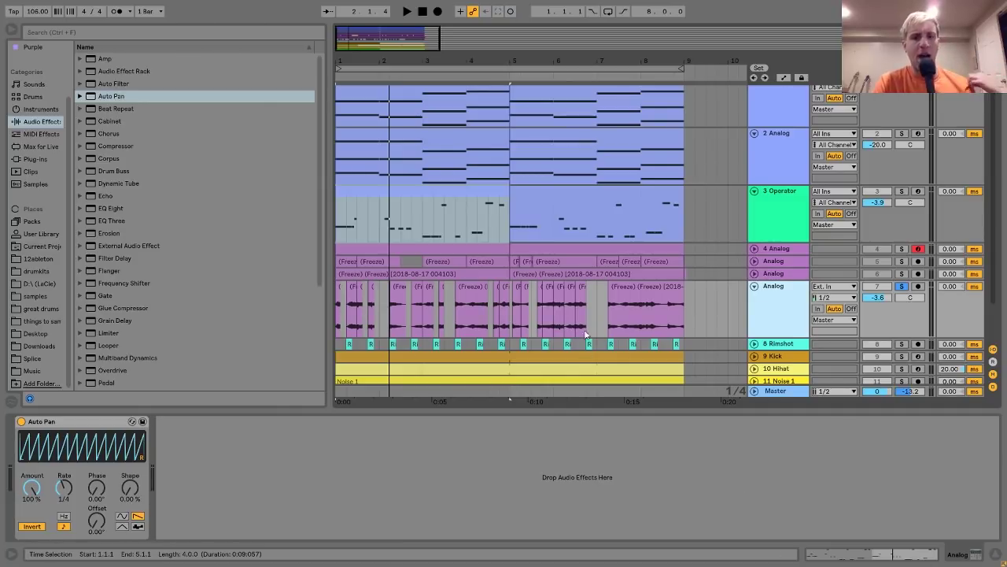
click(787, 250)
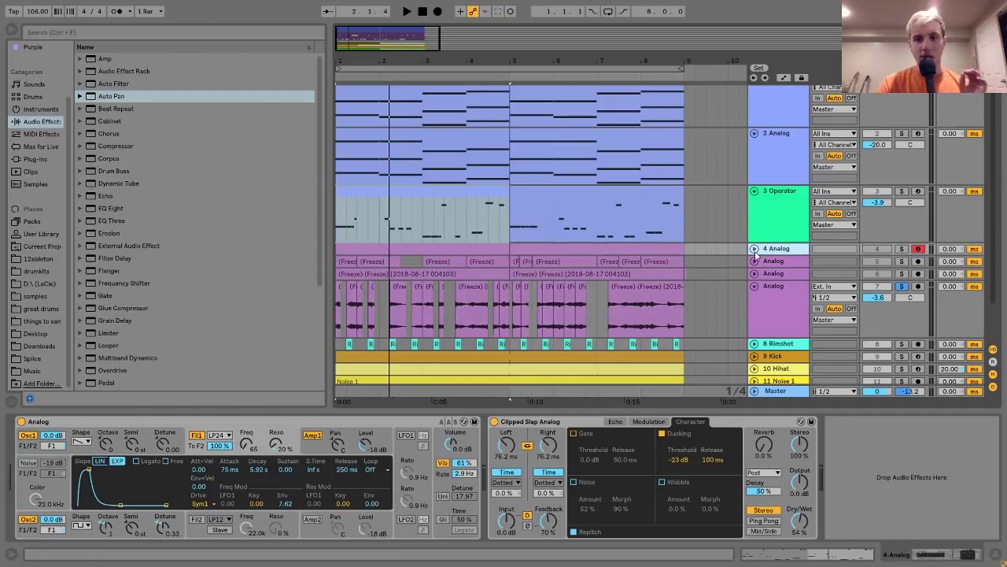
Unfold and solo track 4 Analog, audition it, and focus its Analog synth device
click(754, 249)
click(901, 250)
key(space)
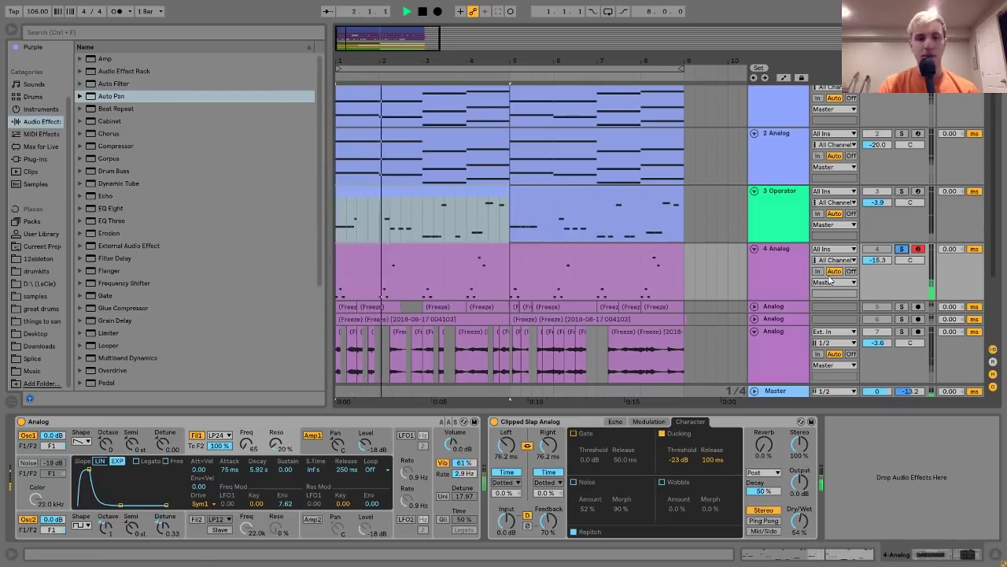
key(space)
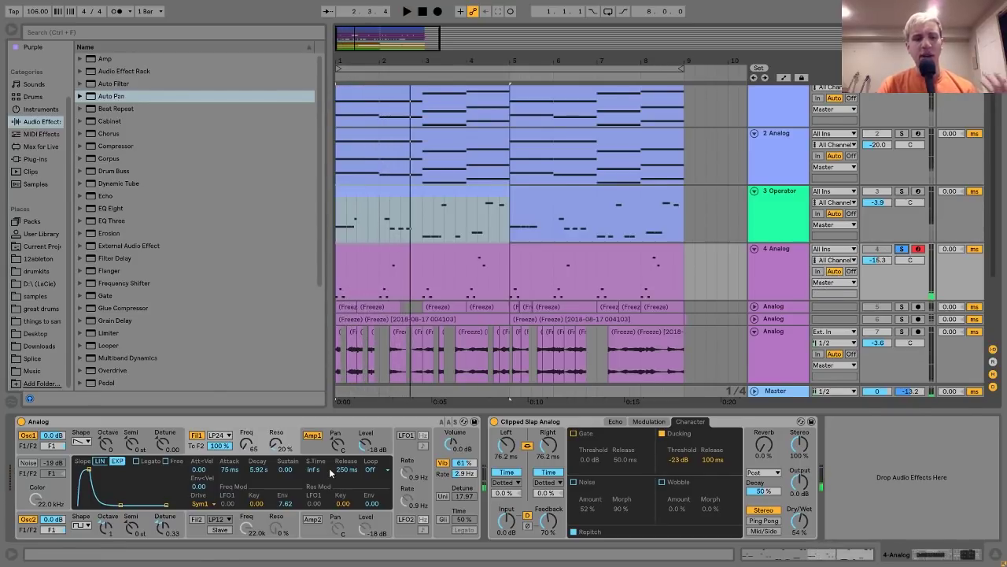
click(134, 419)
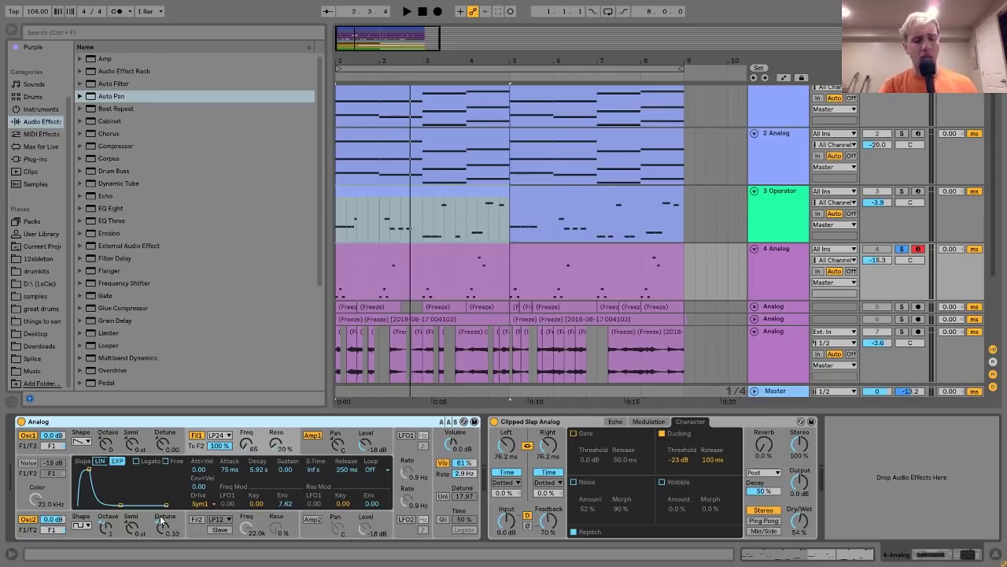
key(space)
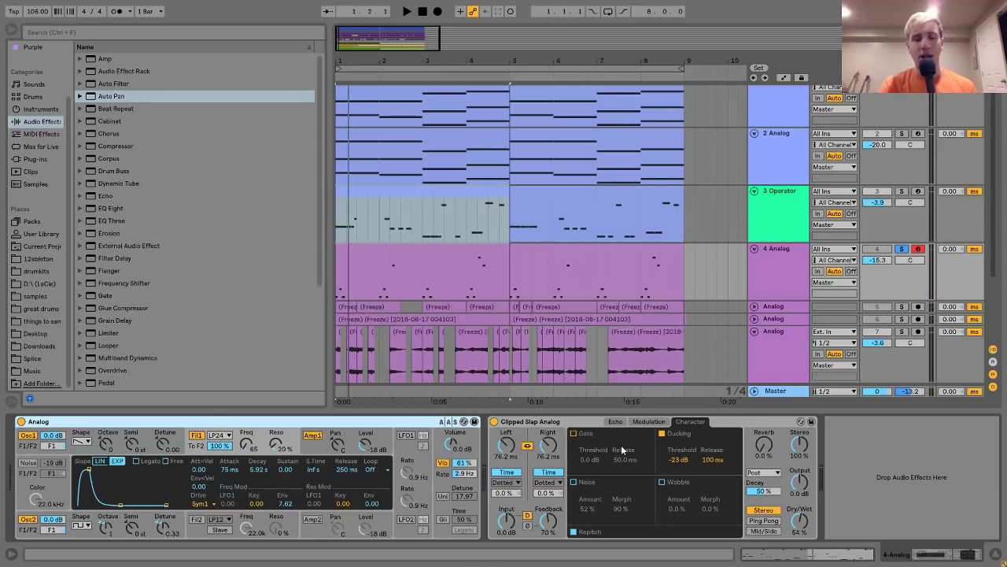
Select, solo and unfold track 5 Analog while playing, then select its first Freeze clip
click(768, 307)
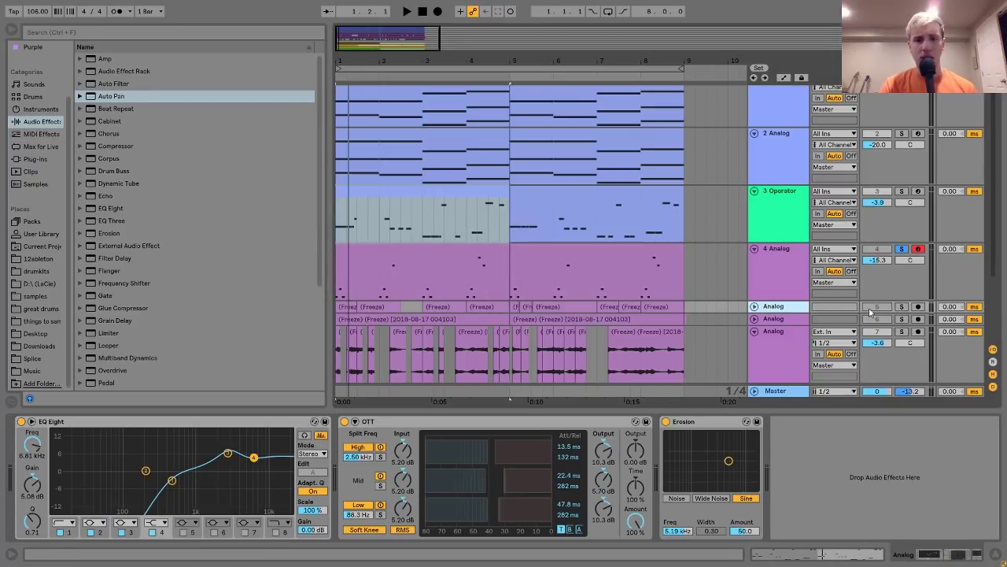
click(903, 314)
key(space)
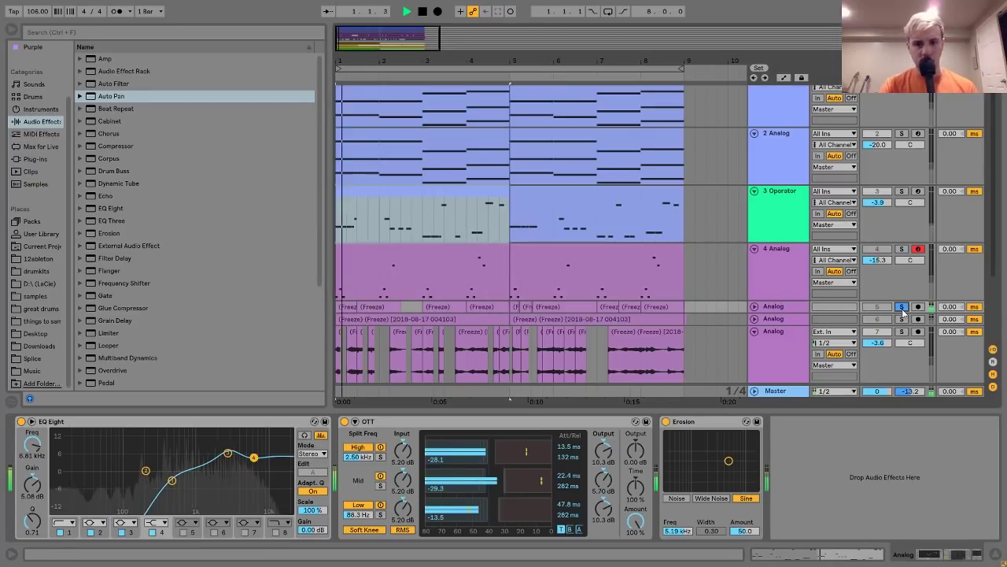
click(754, 306)
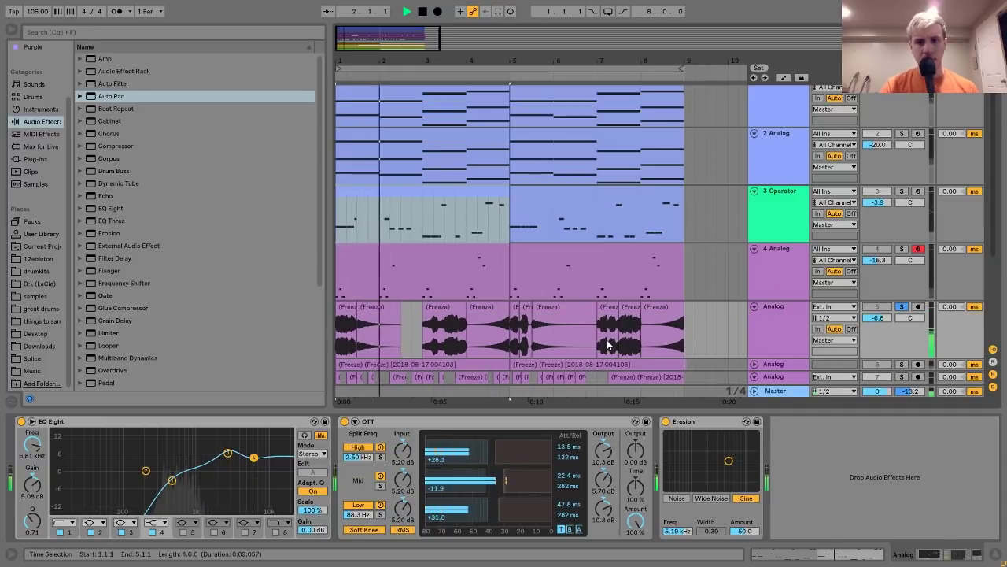
click(754, 376)
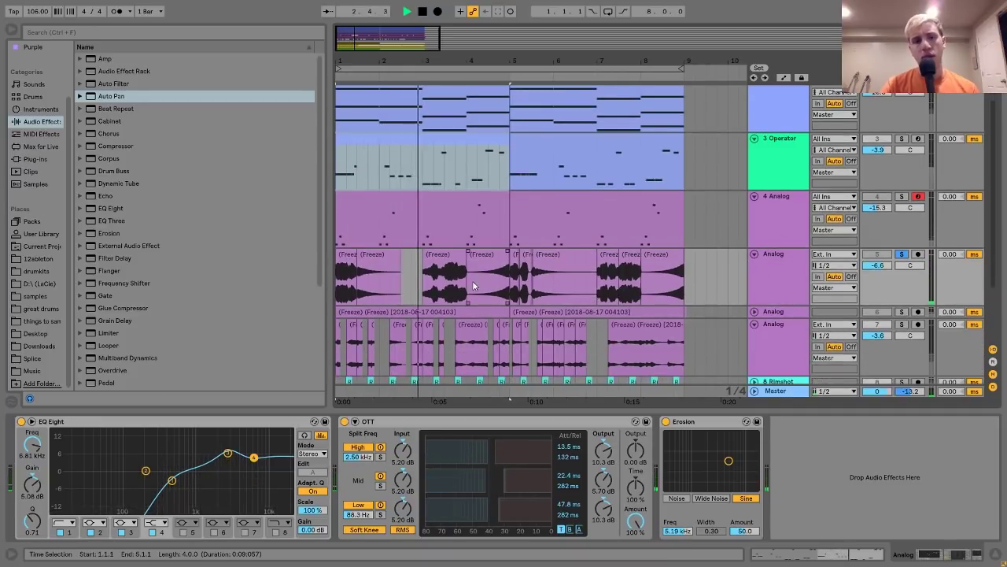
key(space)
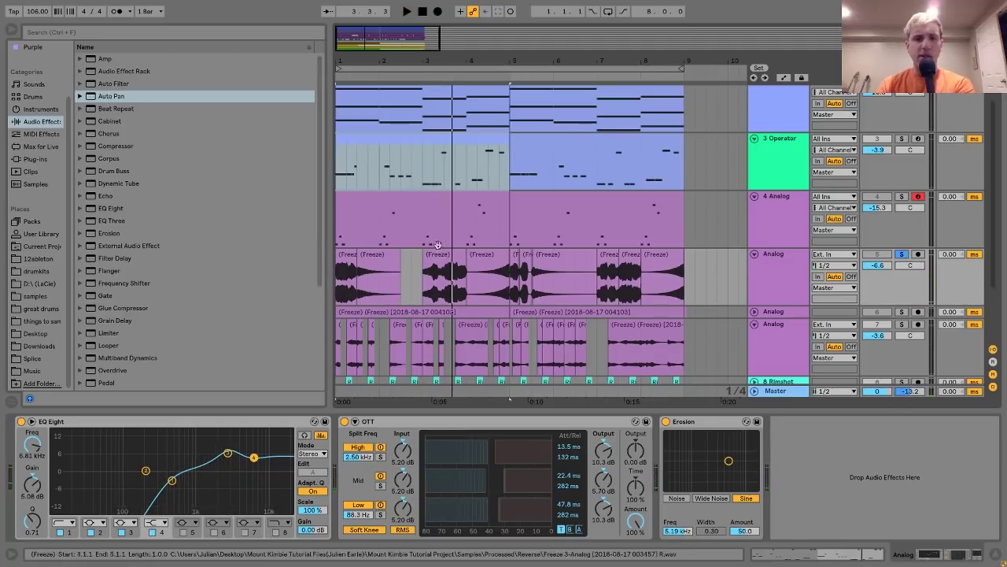
click(344, 257)
double_click(343, 261)
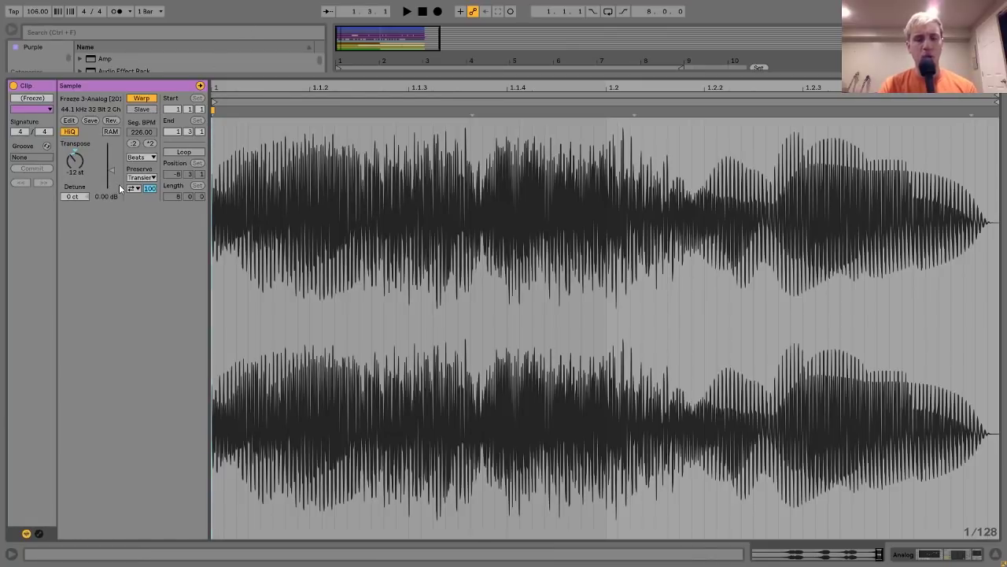
click(960, 555)
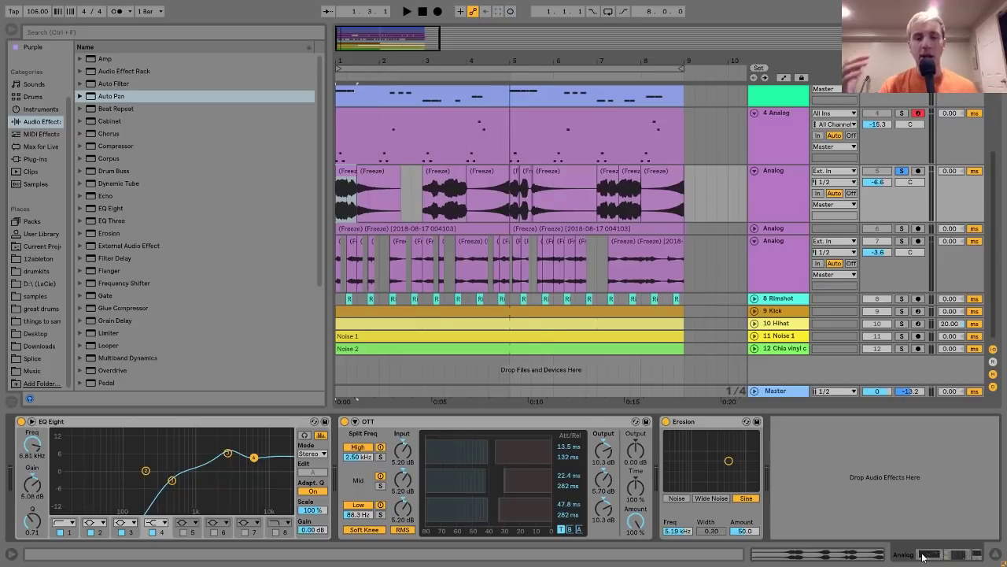
double_click(407, 229)
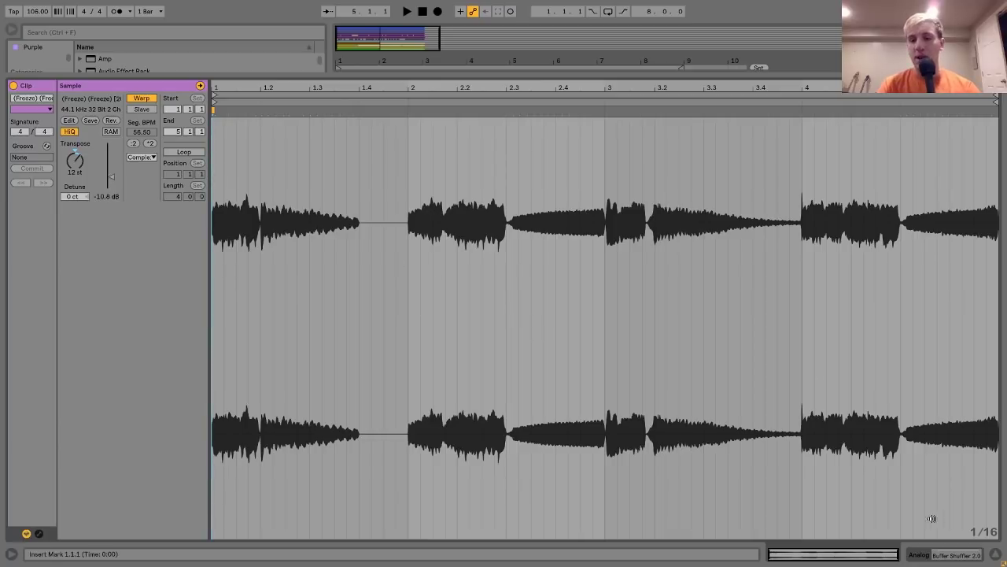
click(936, 557)
click(775, 206)
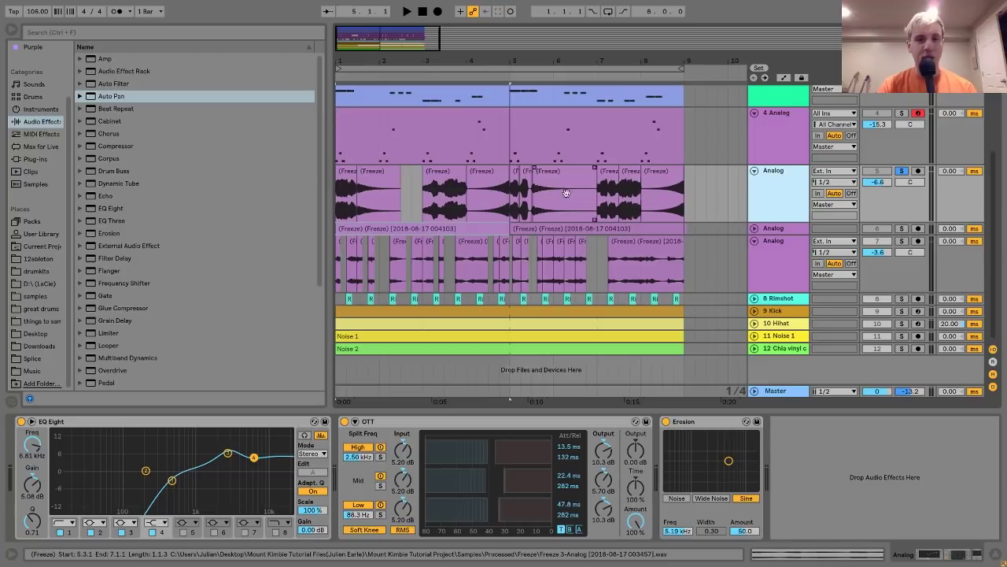
drag(468, 182, 491, 180)
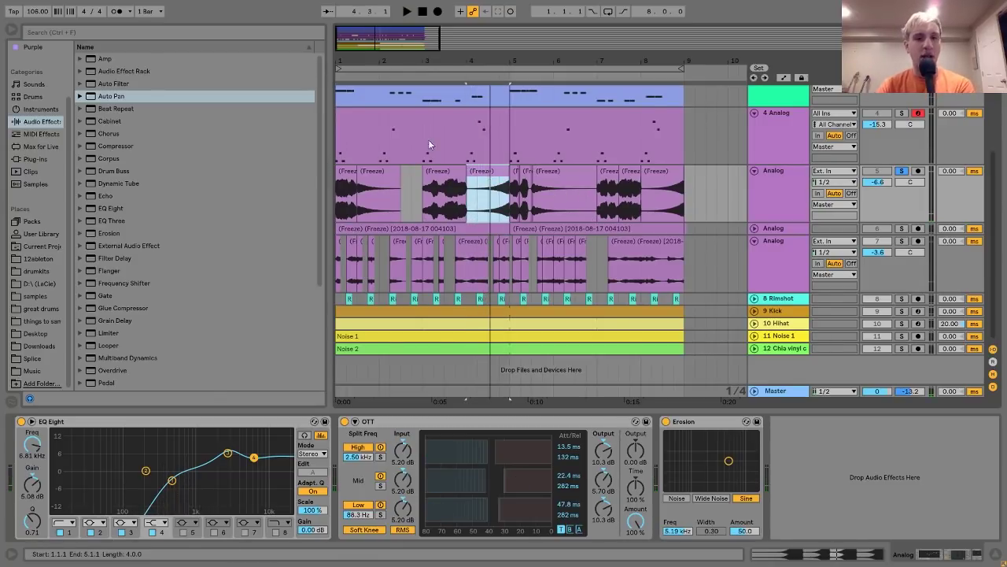
Select the first short Analog freeze clip and play the arrangement from the start
click(344, 173)
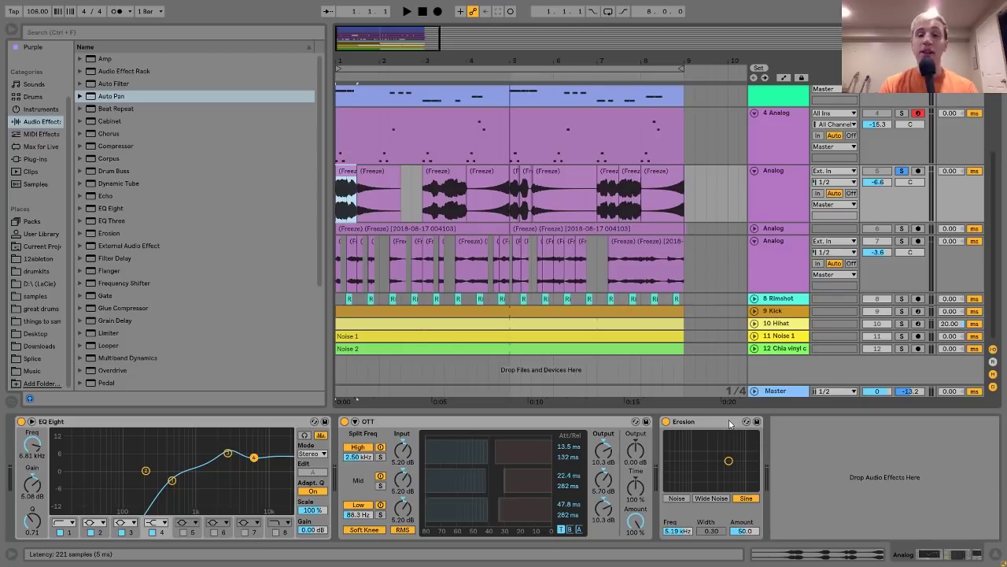
key(space)
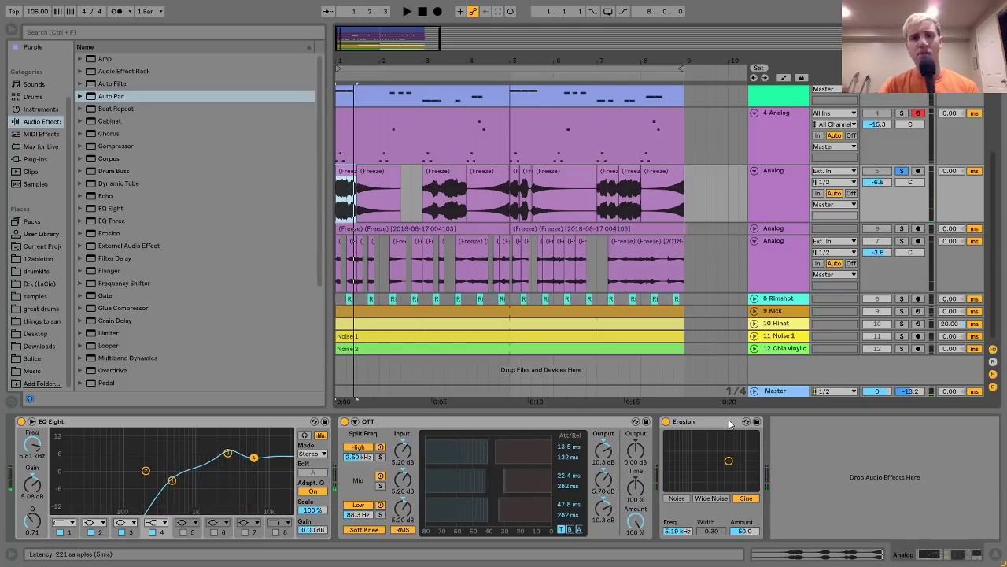
Show the third Analog track's effects, solo it and expand its lane
click(875, 231)
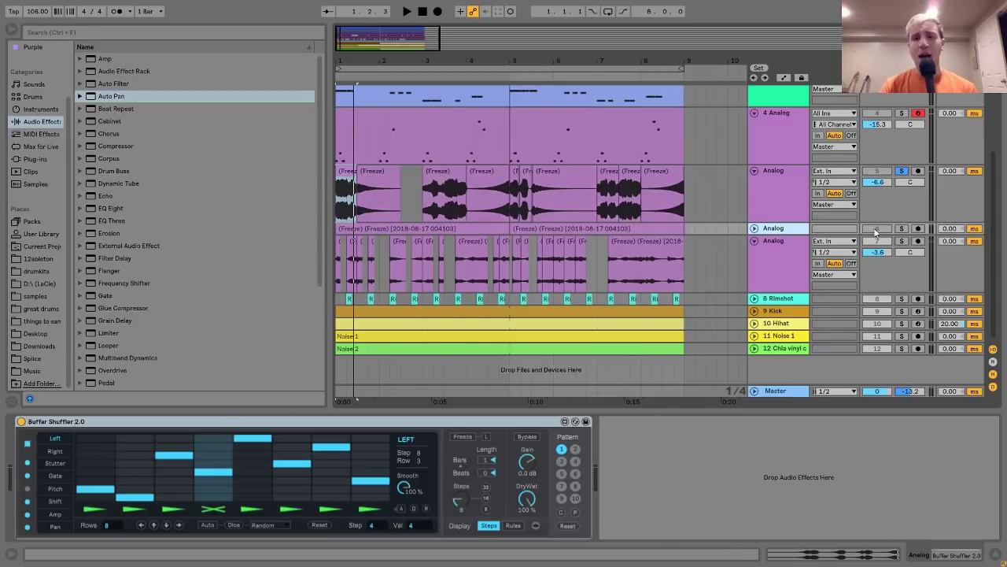
click(902, 229)
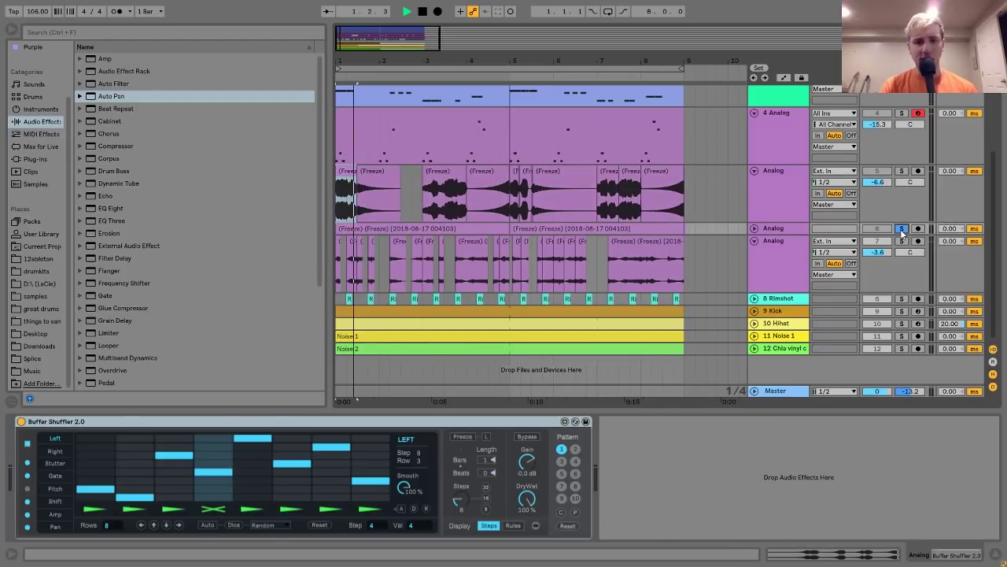
click(753, 228)
key(space)
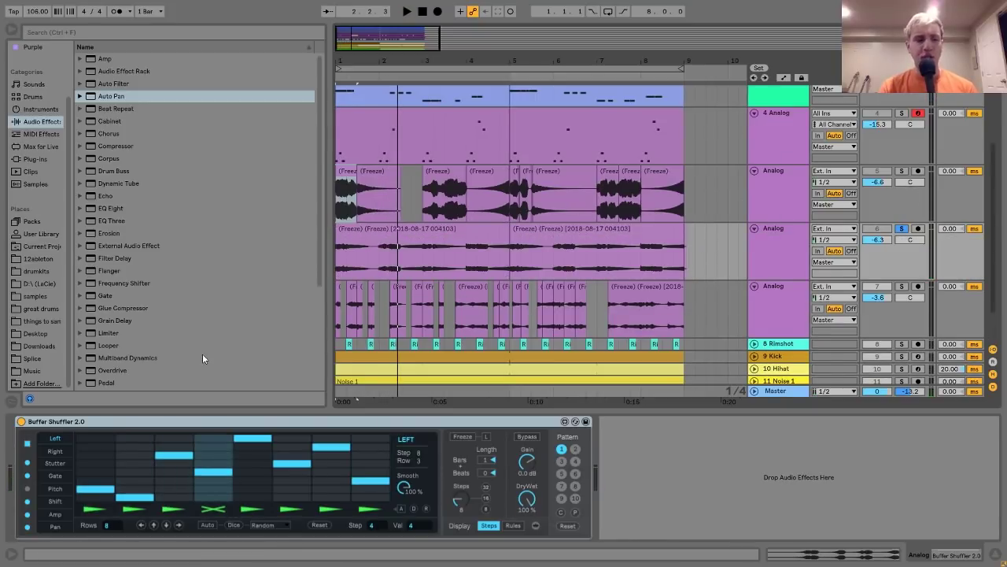
Compare Buffer Shuffler 2.0 bypassed against active during playback, leaving it switched on
click(22, 422)
key(space)
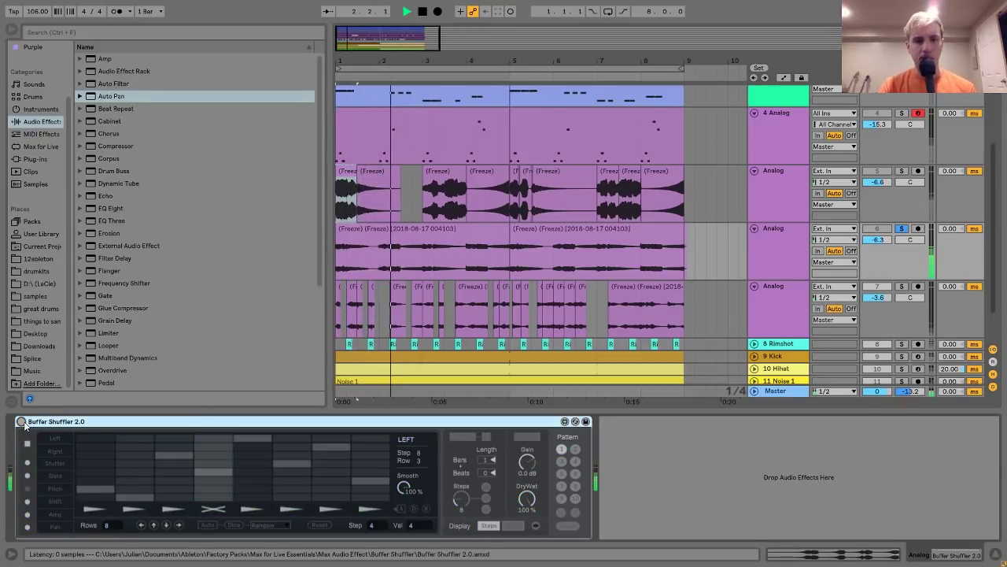
key(space)
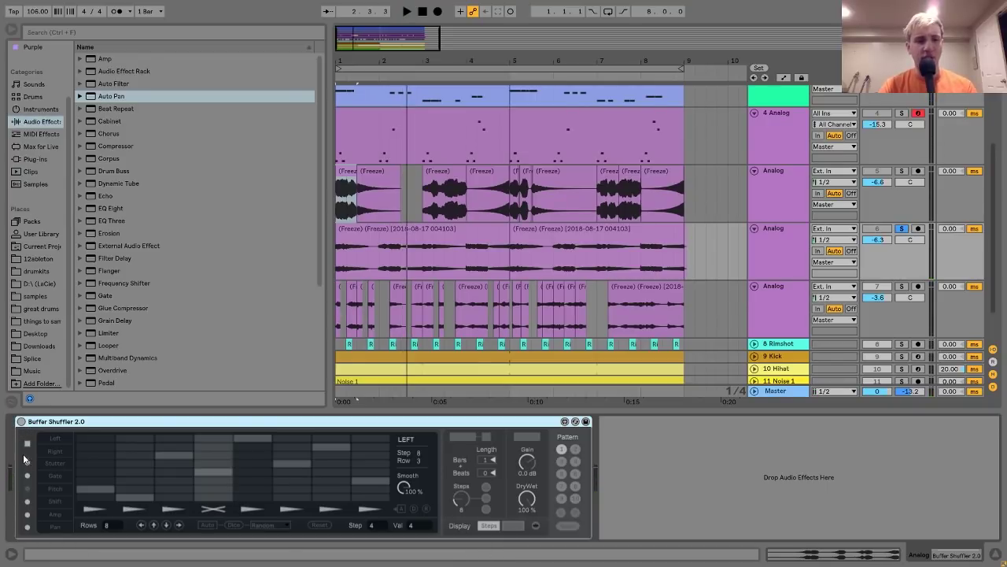
click(21, 422)
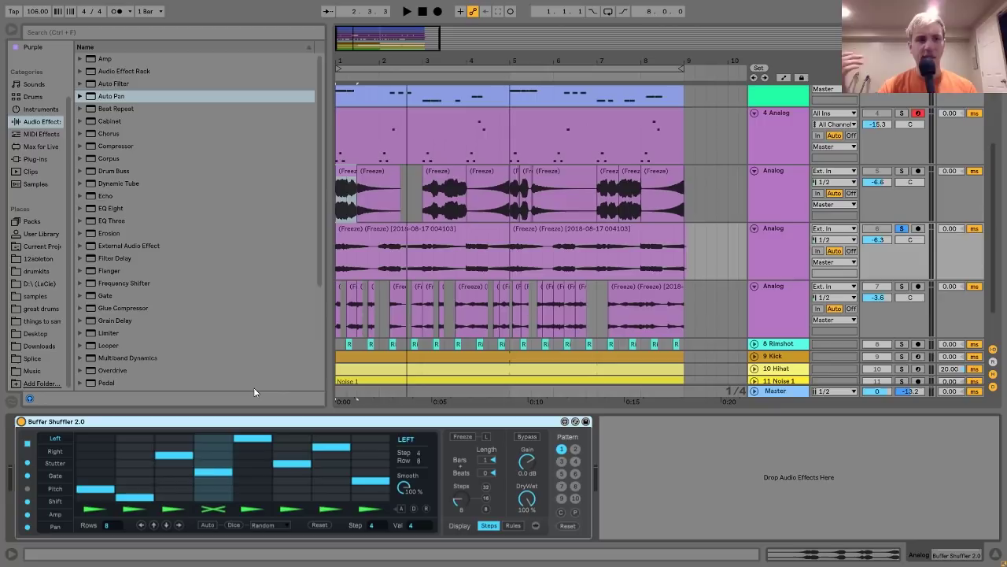
click(34, 147)
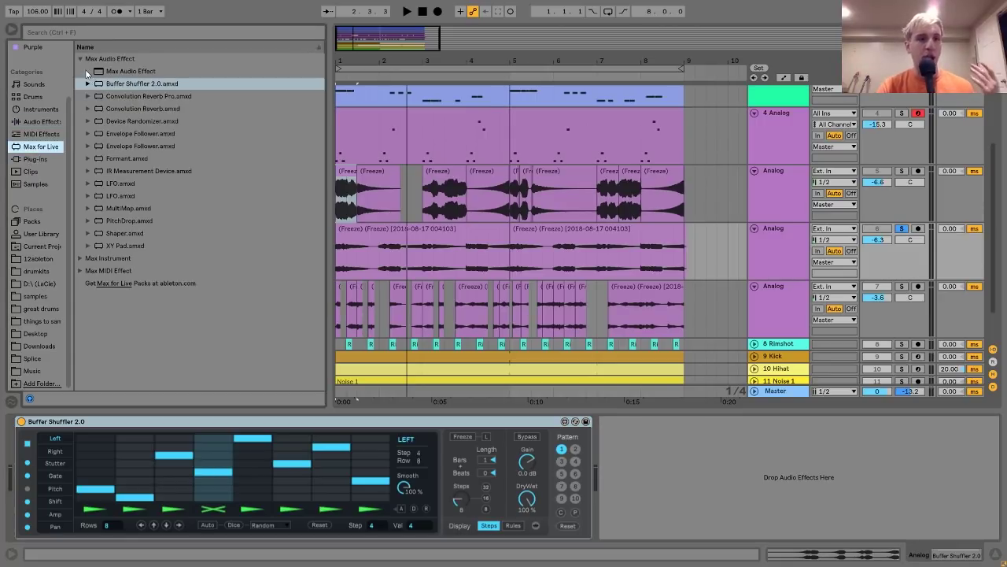
Locate Buffer Shuffler 2.0 among Max Audio Effects, audition it, change step 6 and review Pitch
click(141, 87)
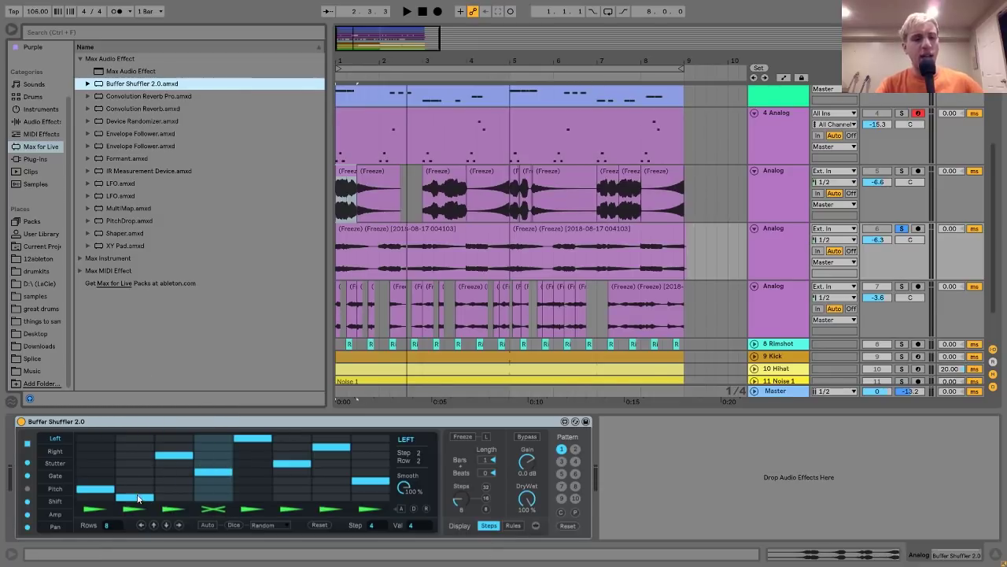
key(space)
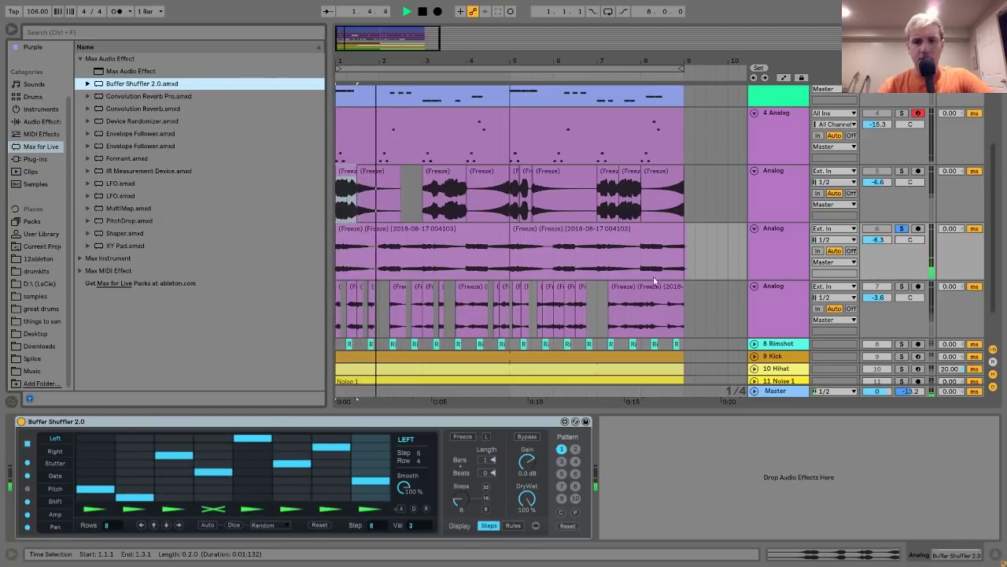
key(space)
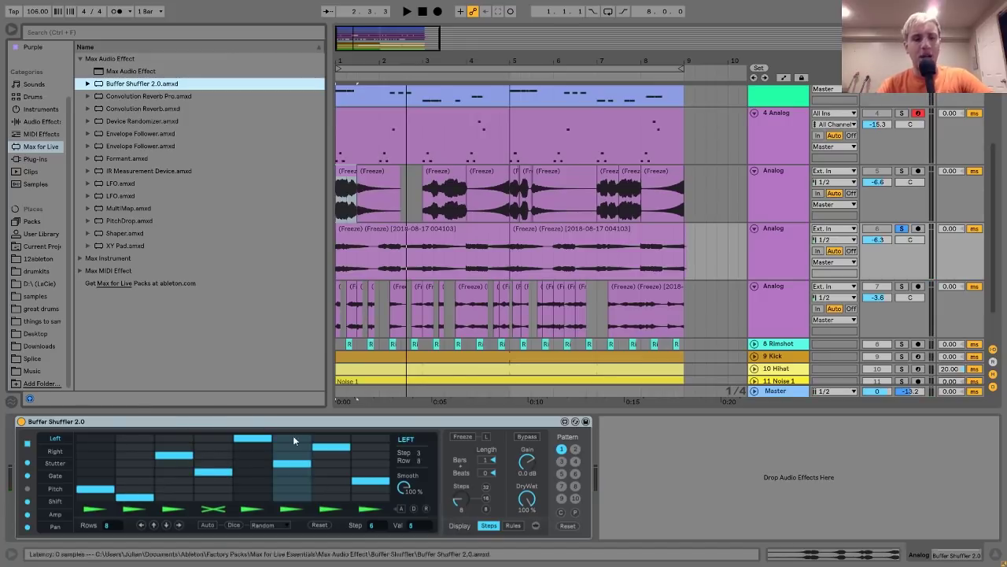
click(289, 496)
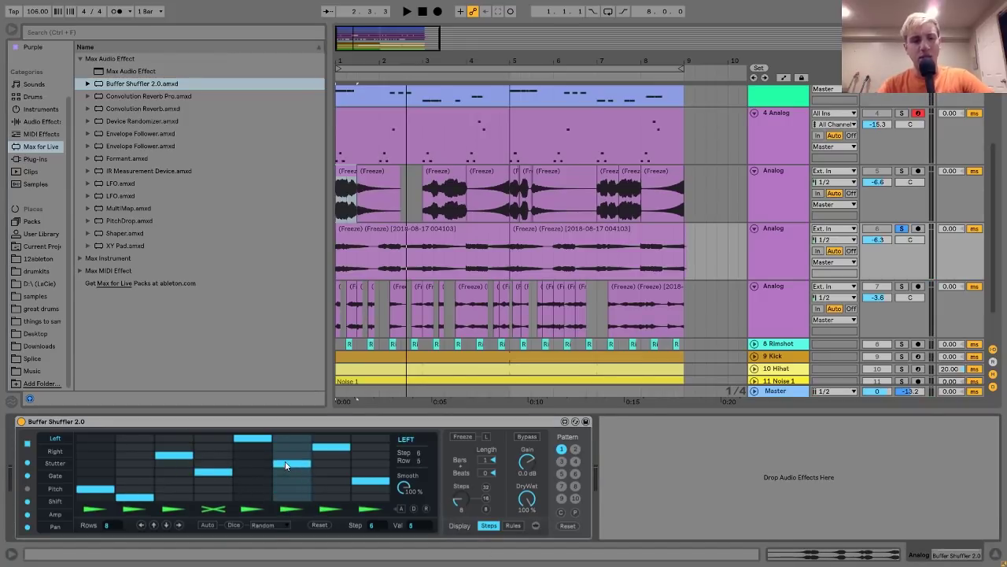
click(54, 489)
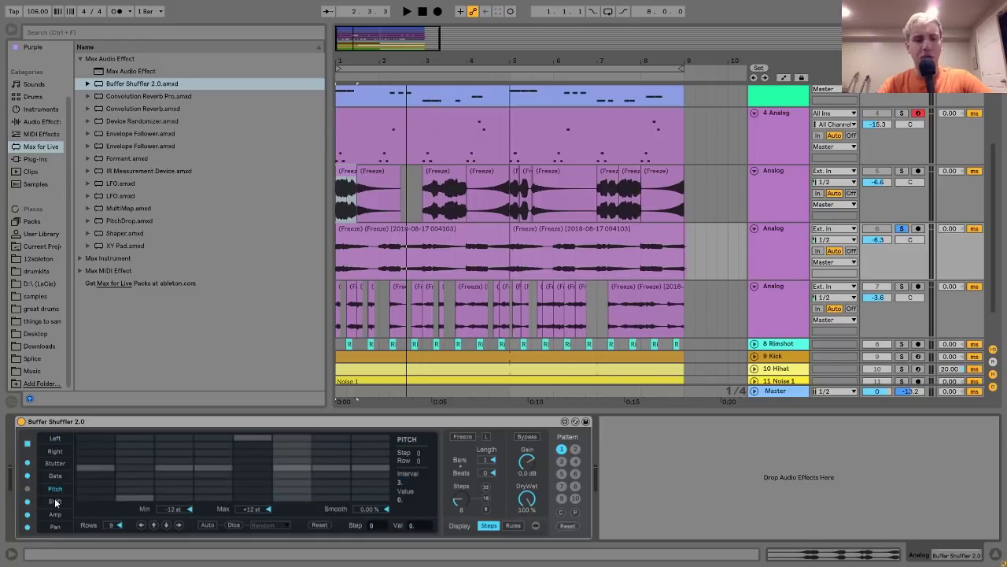
click(57, 438)
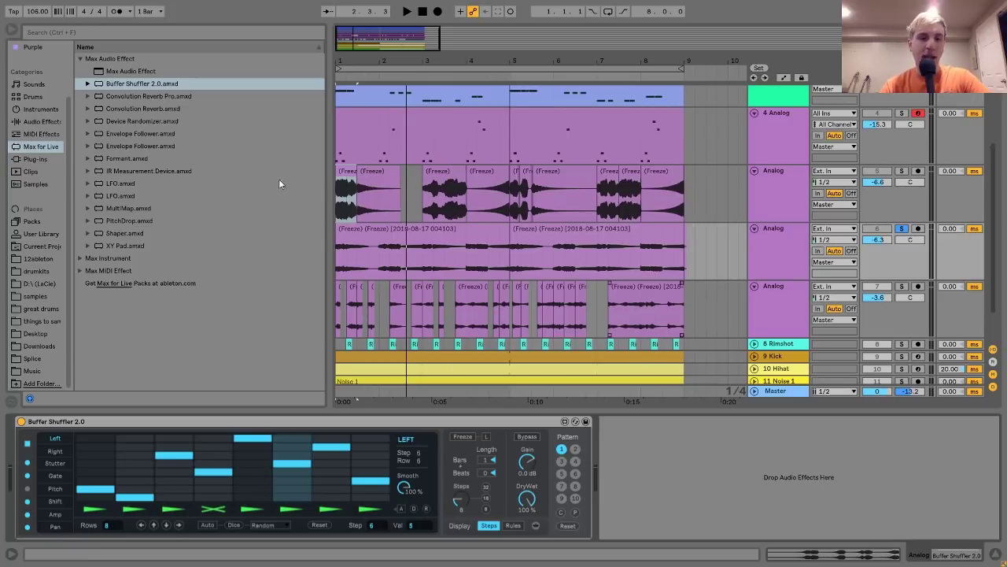
Audition the fourth Analog track's Auto Pan soloed, then unsolo it and play the full mix
click(758, 292)
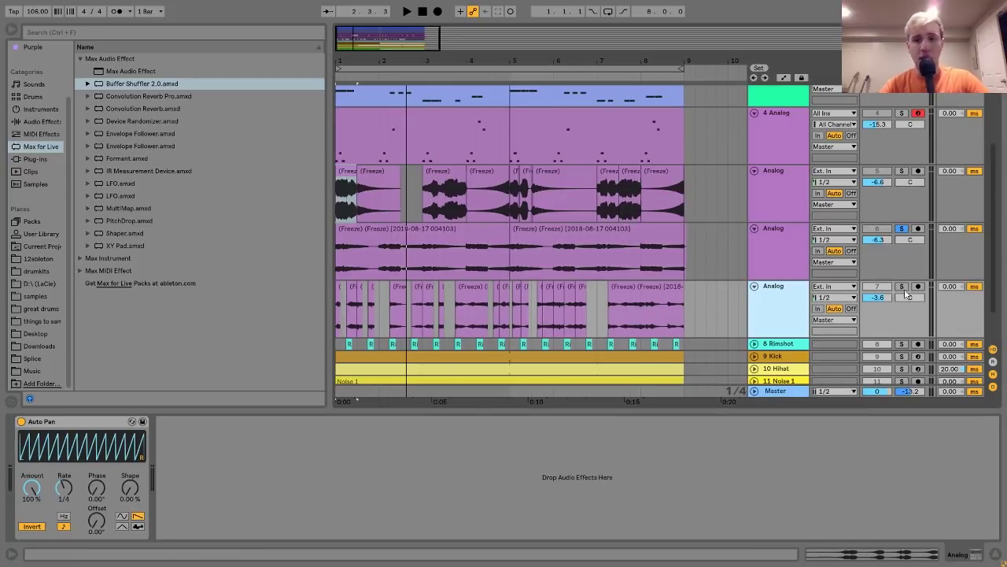
click(902, 286)
key(space)
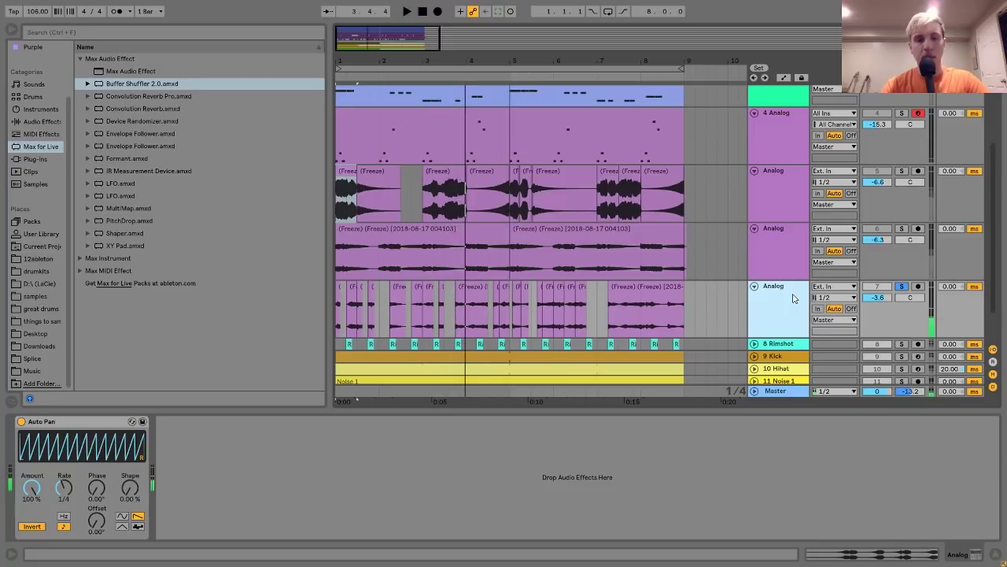
key(space)
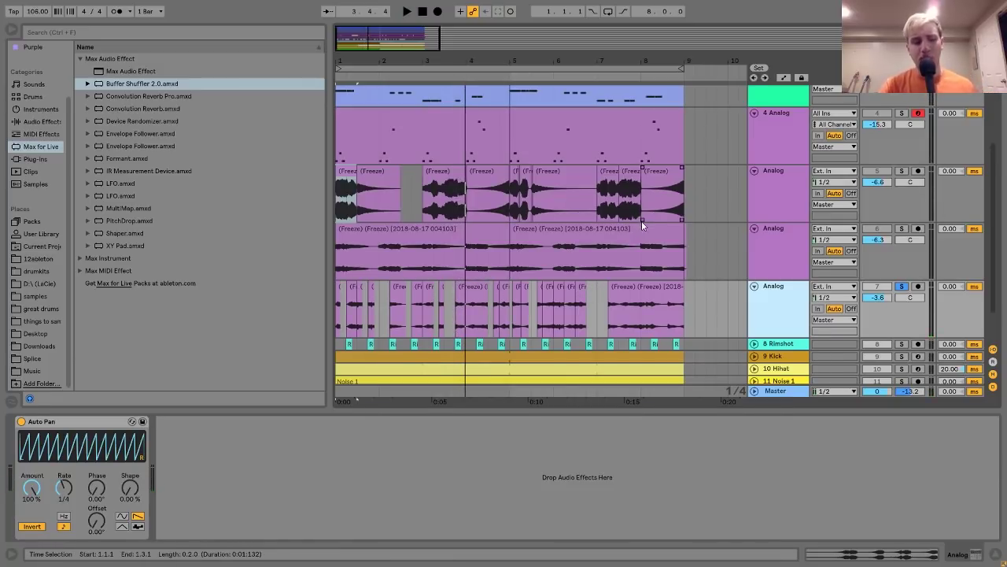
click(902, 287)
key(space)
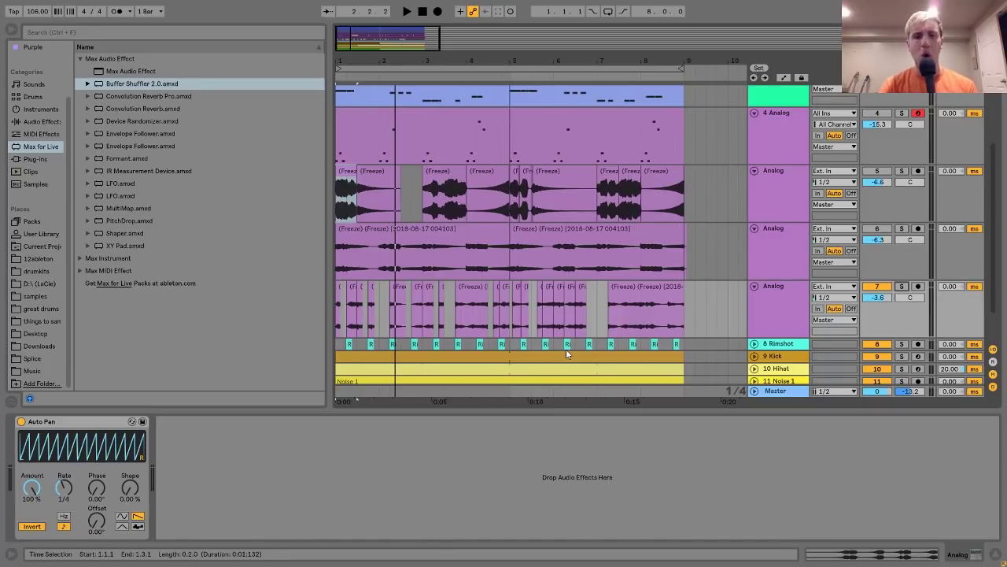
scroll(566, 349, down, 2)
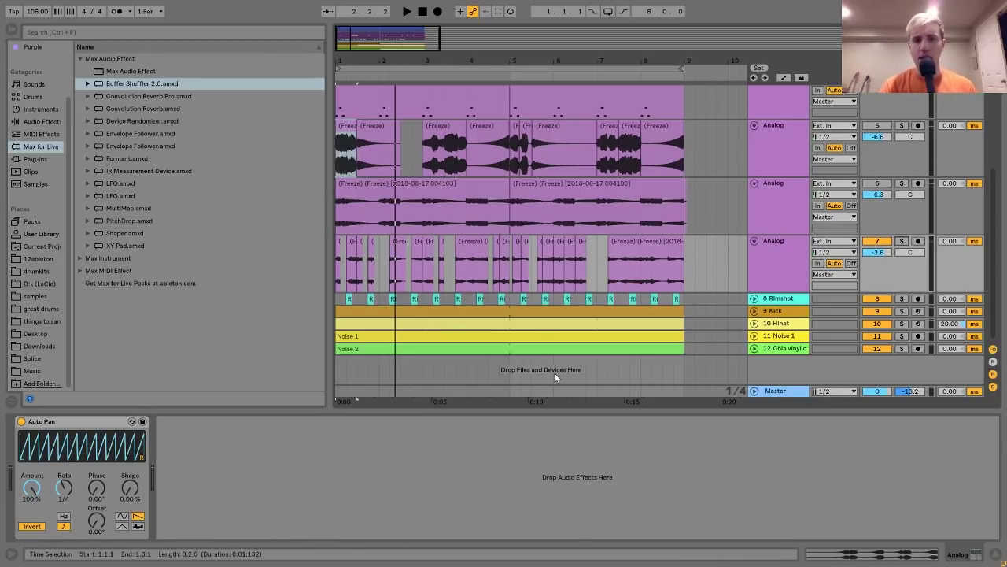
Solo the 8 Rimshot track, briefly trying 10 Hihat, and play from the start
click(789, 302)
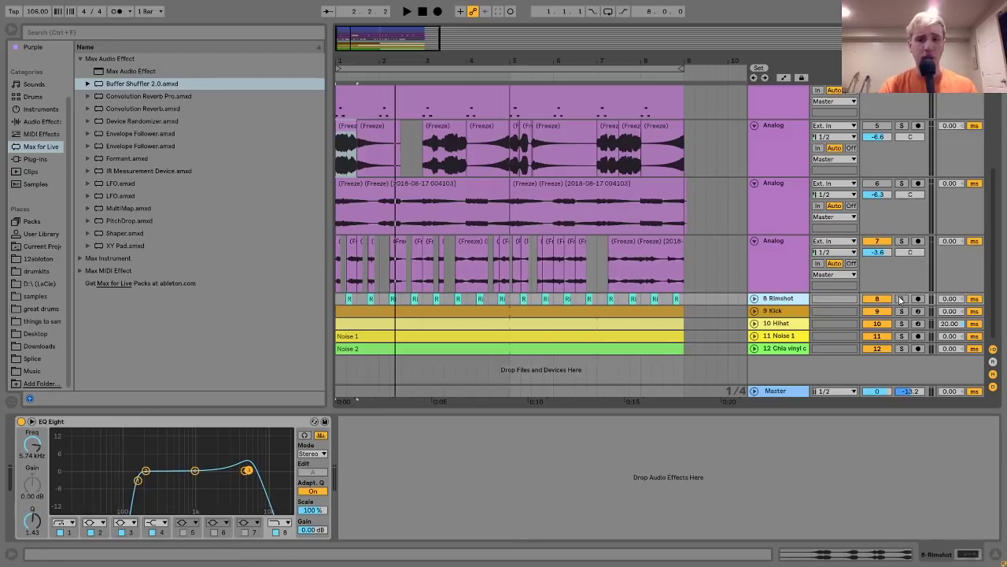
click(901, 299)
click(902, 324)
key(space)
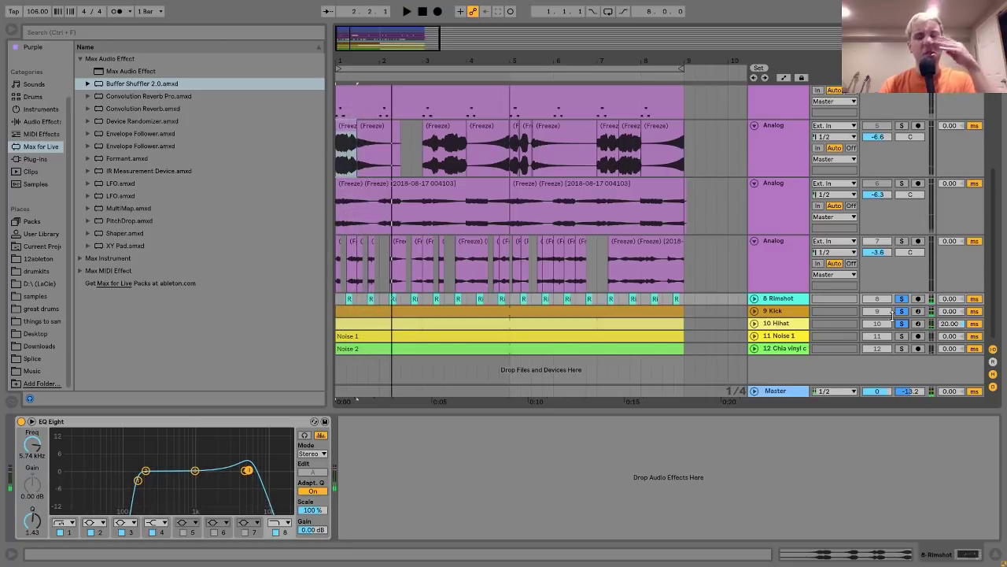
click(901, 300)
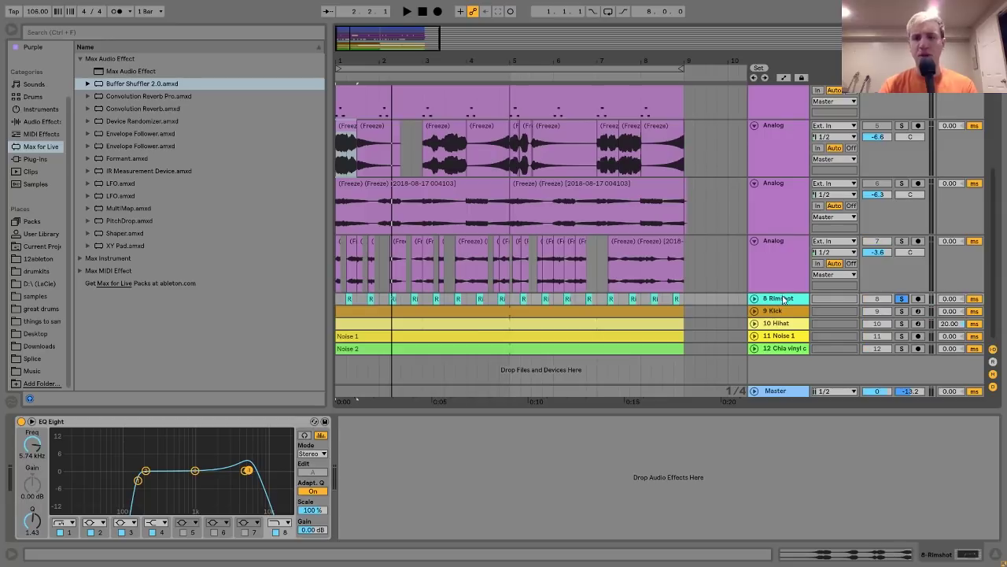
key(space)
key(space)
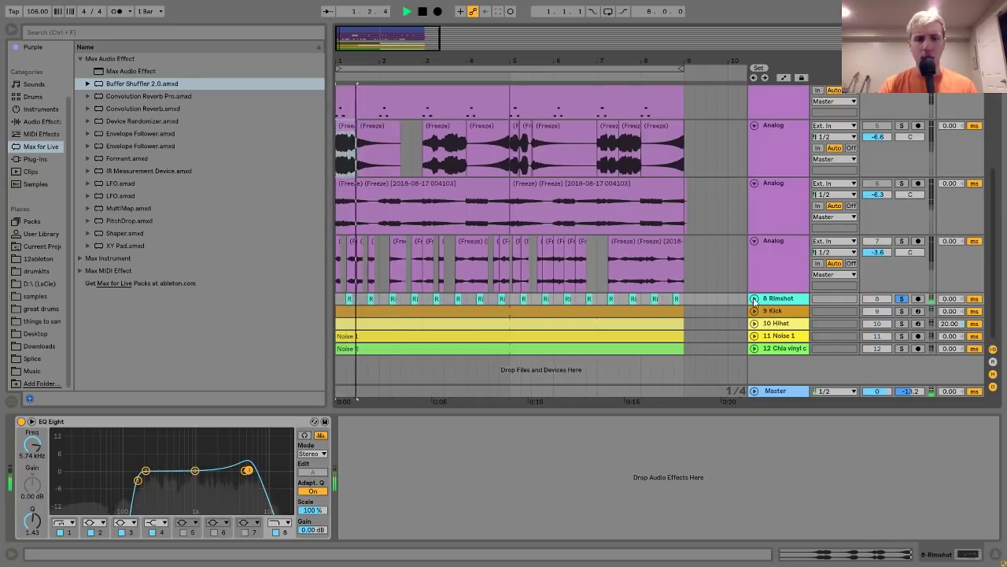
Expand the Rimshot lane and A/B its EQ Eight, leaving it switched on
click(753, 300)
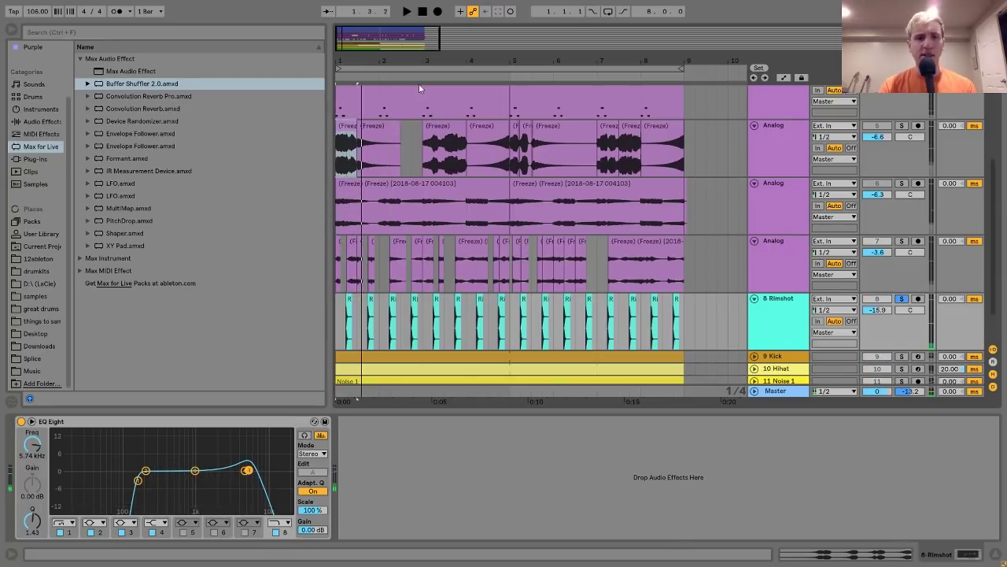
click(21, 422)
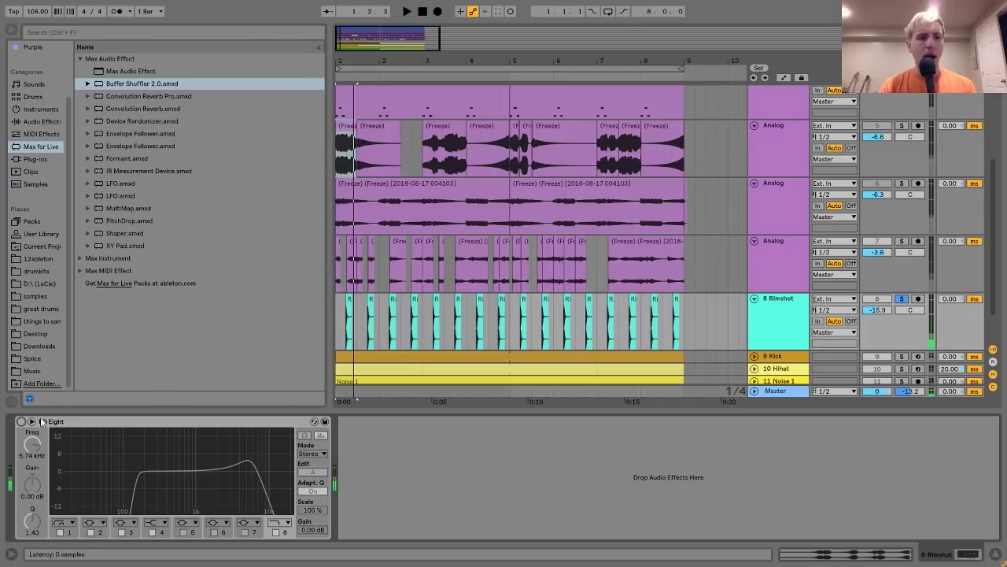
click(21, 421)
key(space)
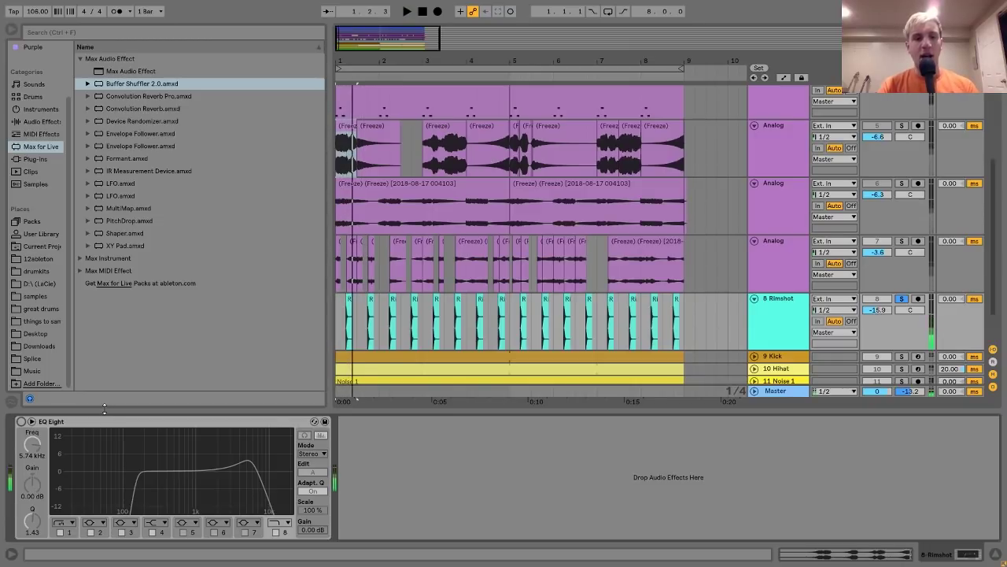
click(20, 421)
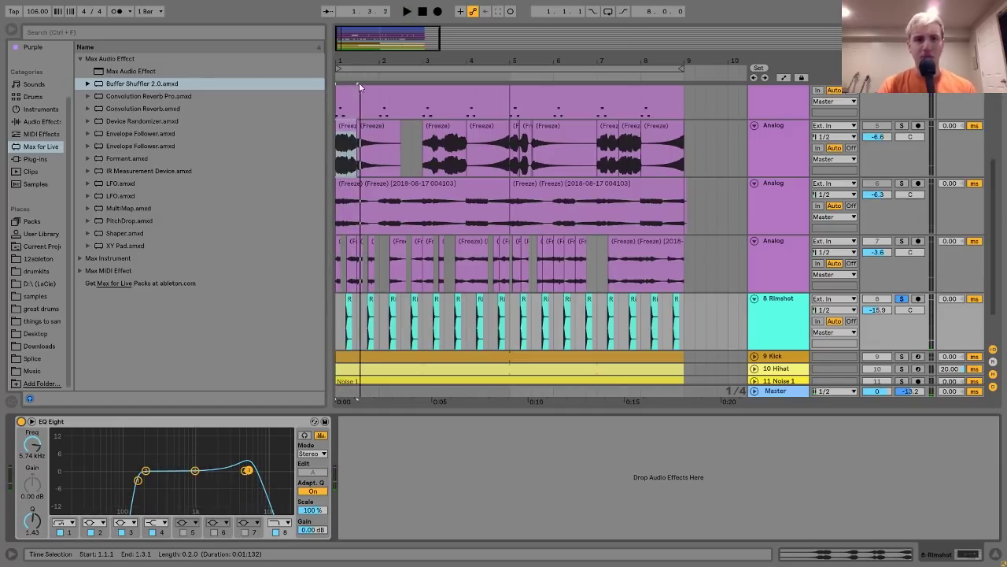
key(plus)
Zoom in to inspect the first Rimshot clip at 1.2.1, then zoom back out to the start
drag(596, 57, 599, 60)
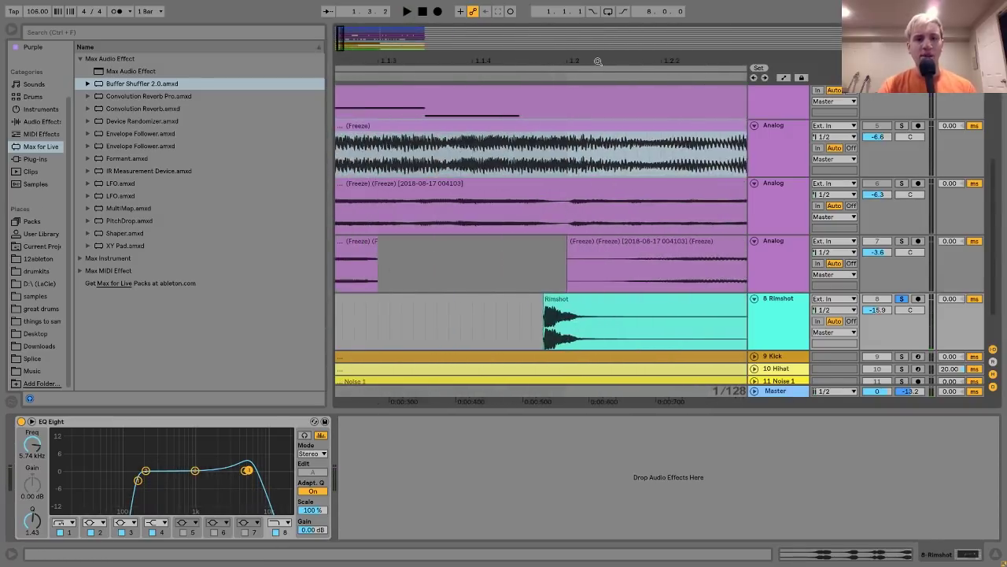
click(566, 261)
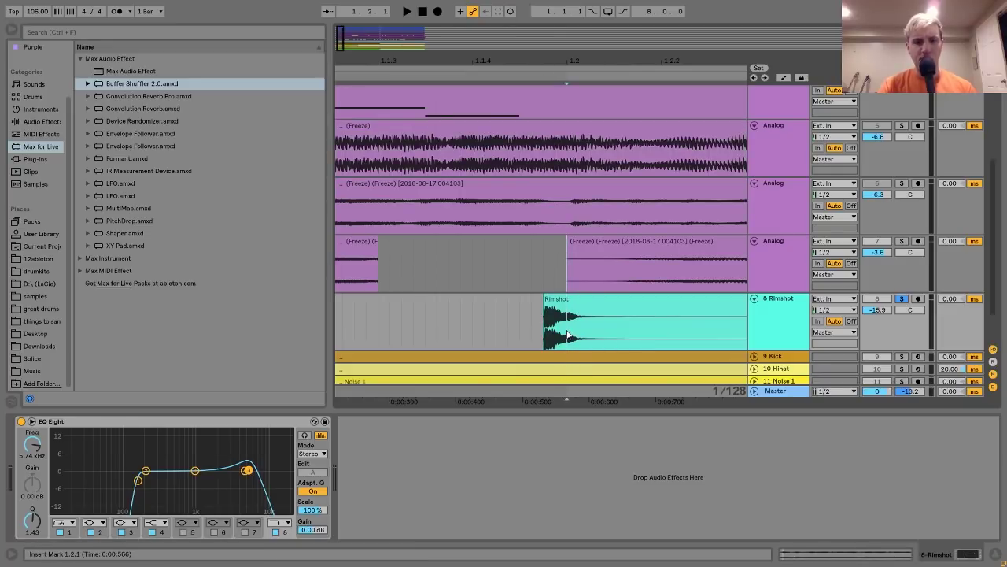
click(559, 300)
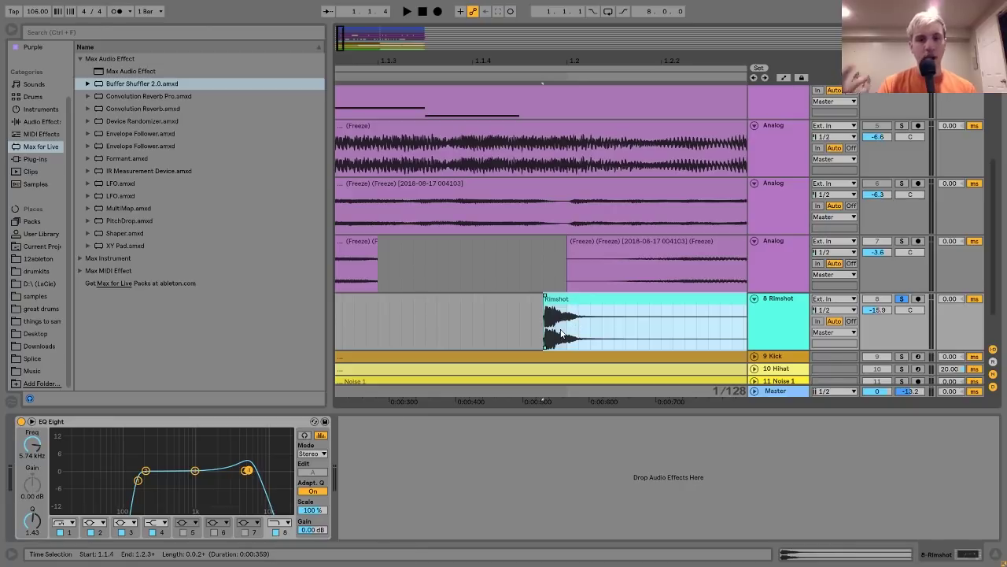
key(x)
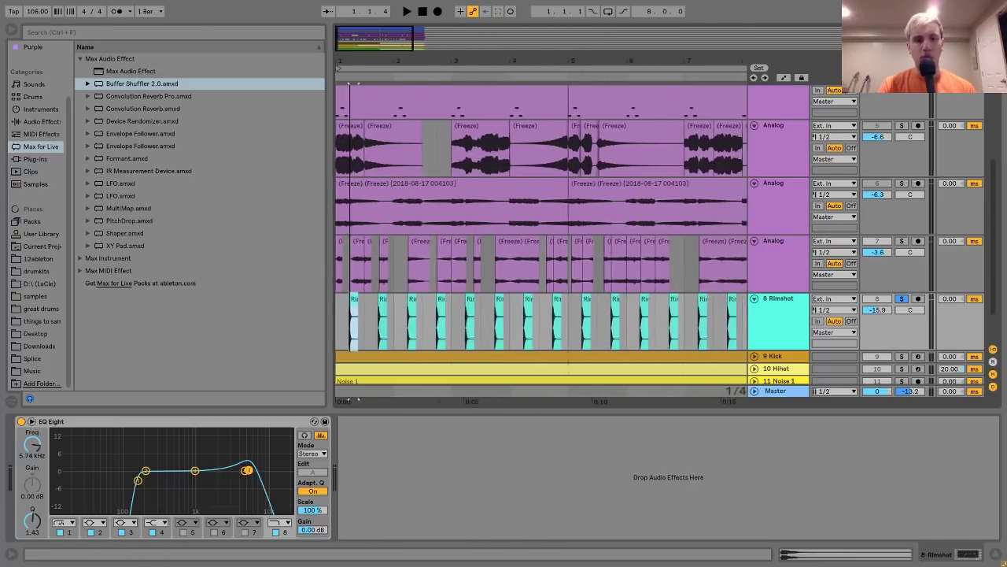
click(338, 324)
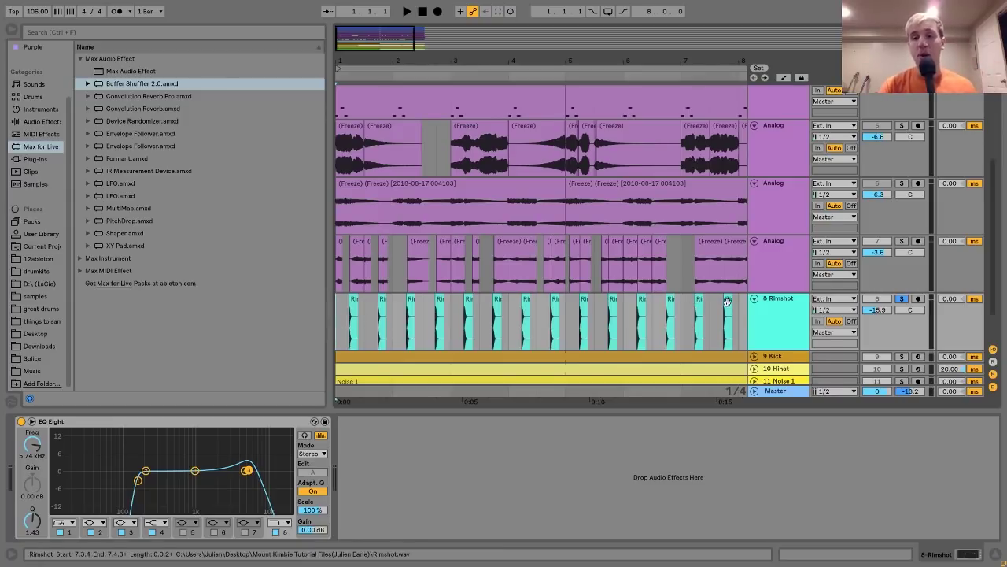
Solo the 9 Kick track, play it, and show its Simpler with Kick.wav
click(902, 356)
key(space)
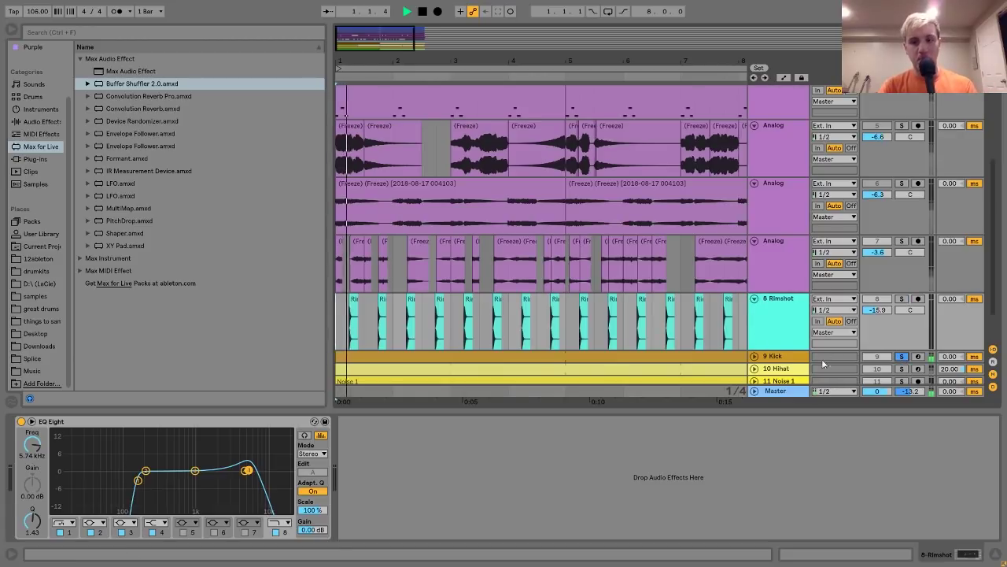
click(767, 356)
key(space)
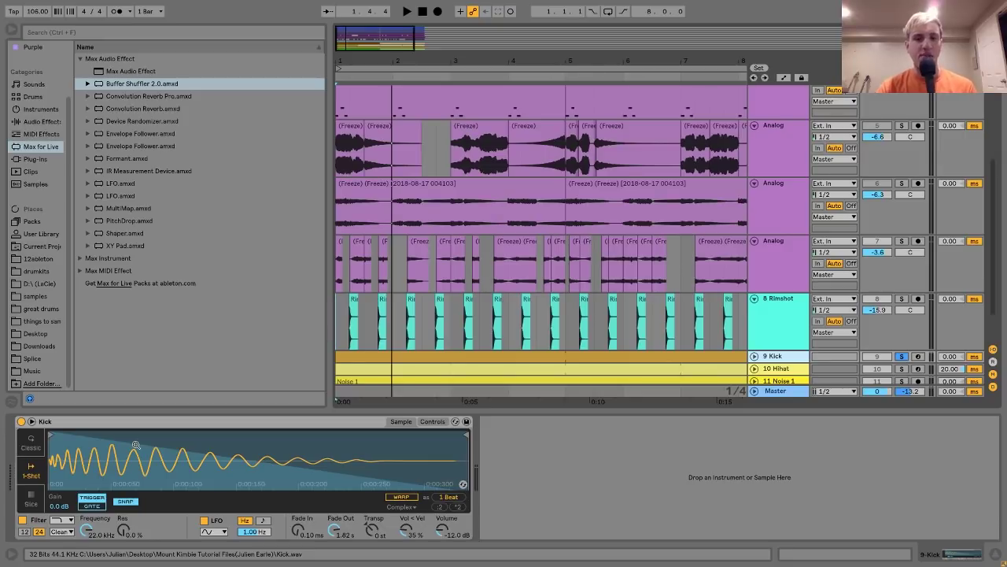
key(space)
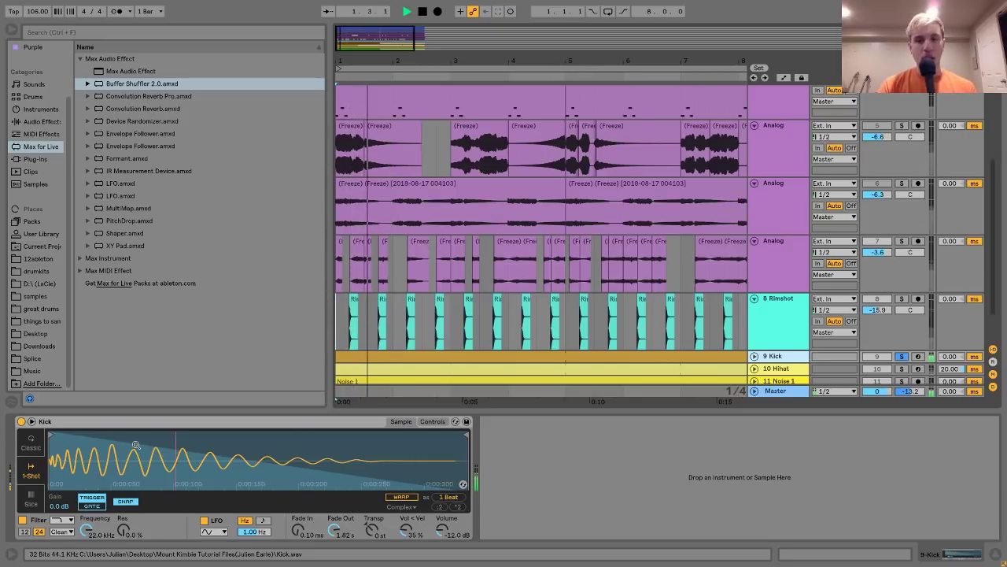
key(space)
scroll(417, 241, down, 2)
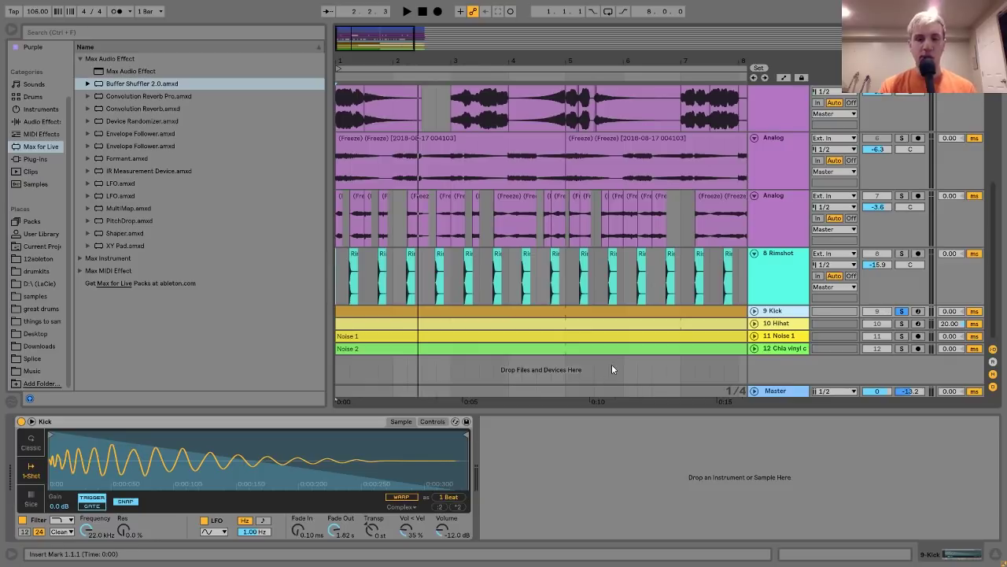
Solo the 10 Hihat track and delete the Reverb from its chain
click(782, 323)
click(903, 324)
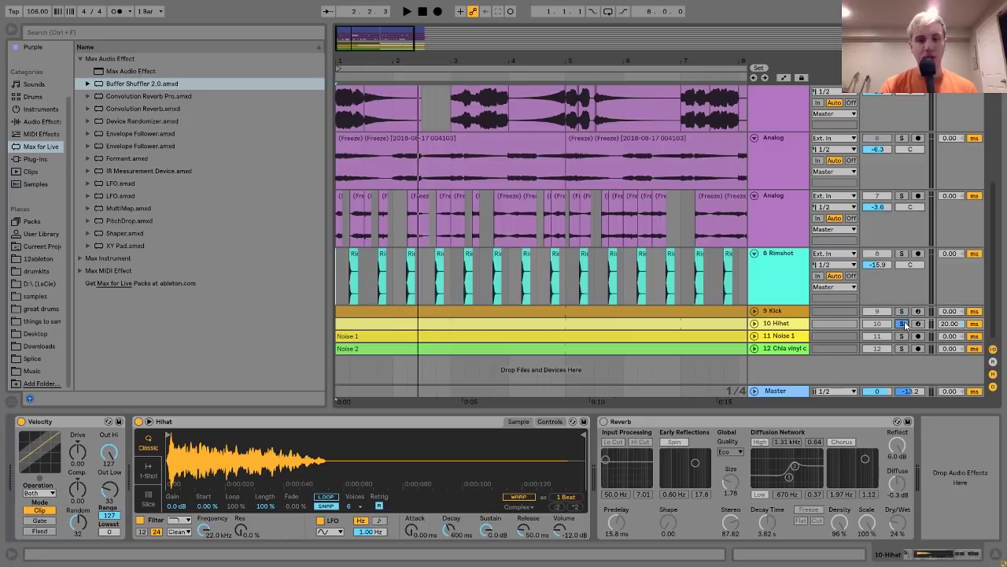
key(space)
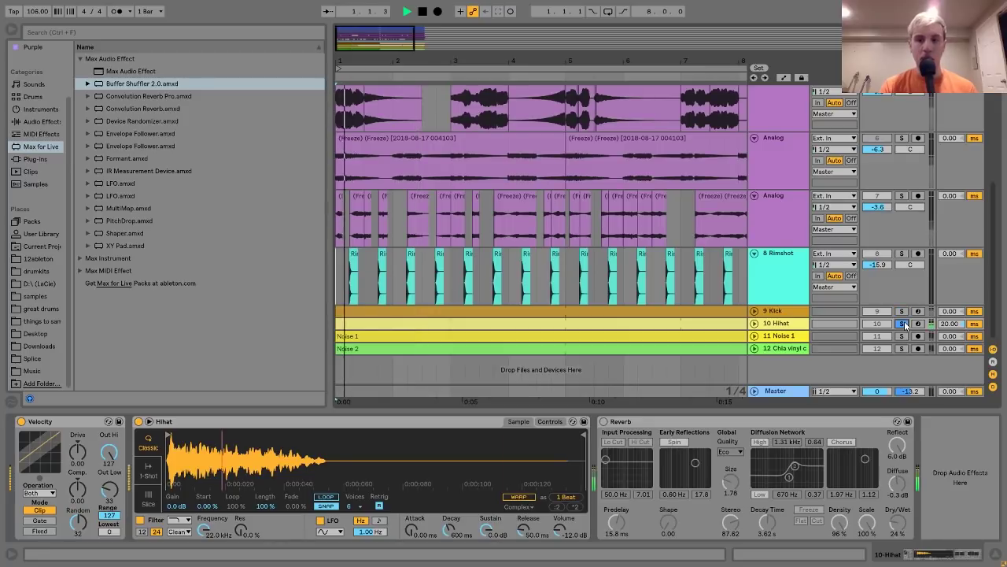
click(713, 421)
key(Delete)
key(space)
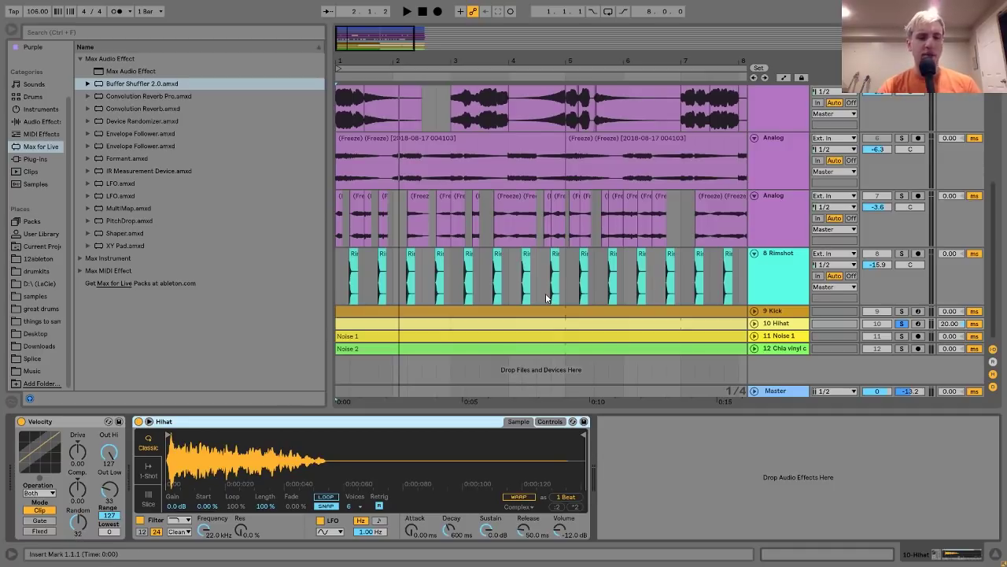
Play the dry hi-hat from the start and expand its lane to show the clip
key(space)
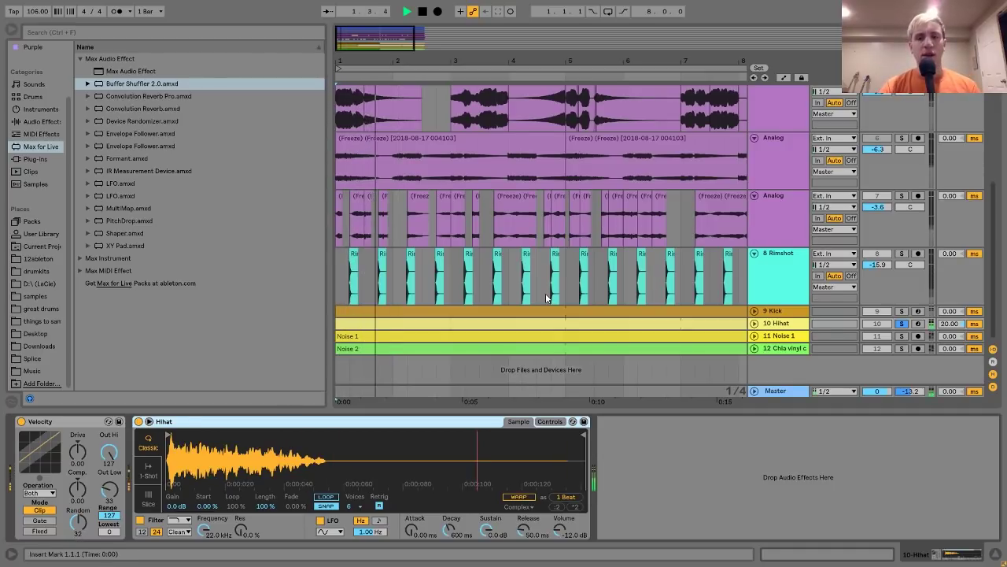
key(space)
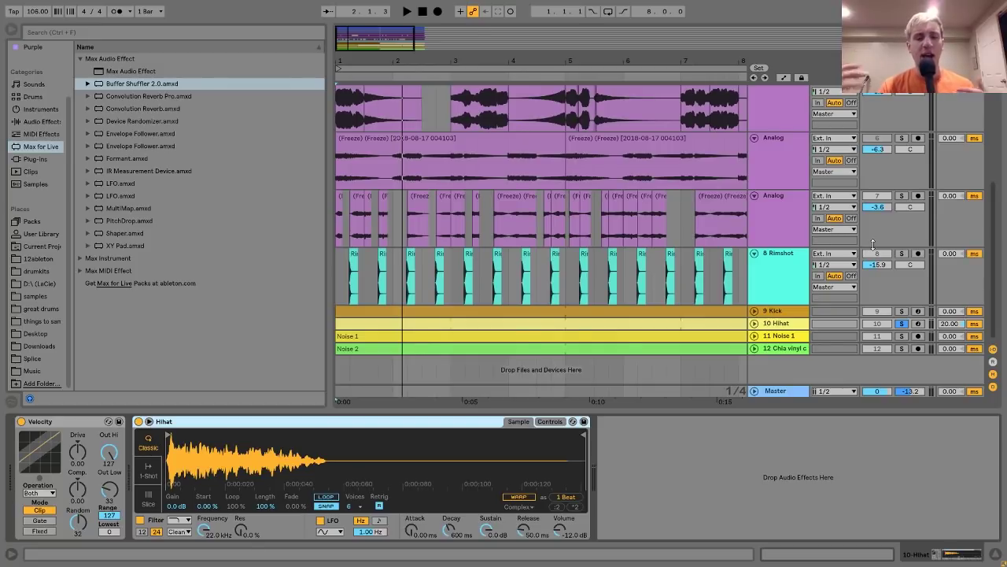
click(755, 324)
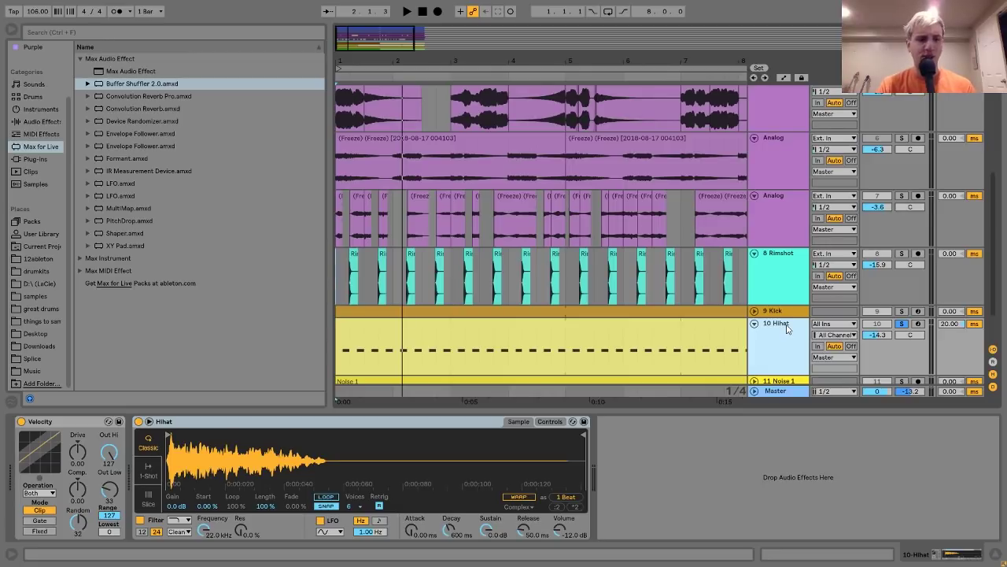
key(space)
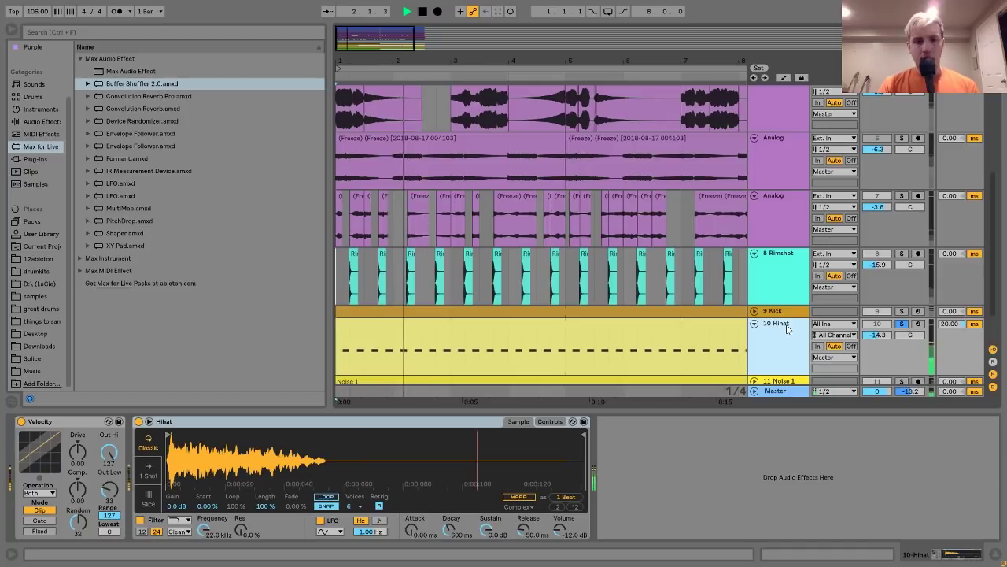
key(space)
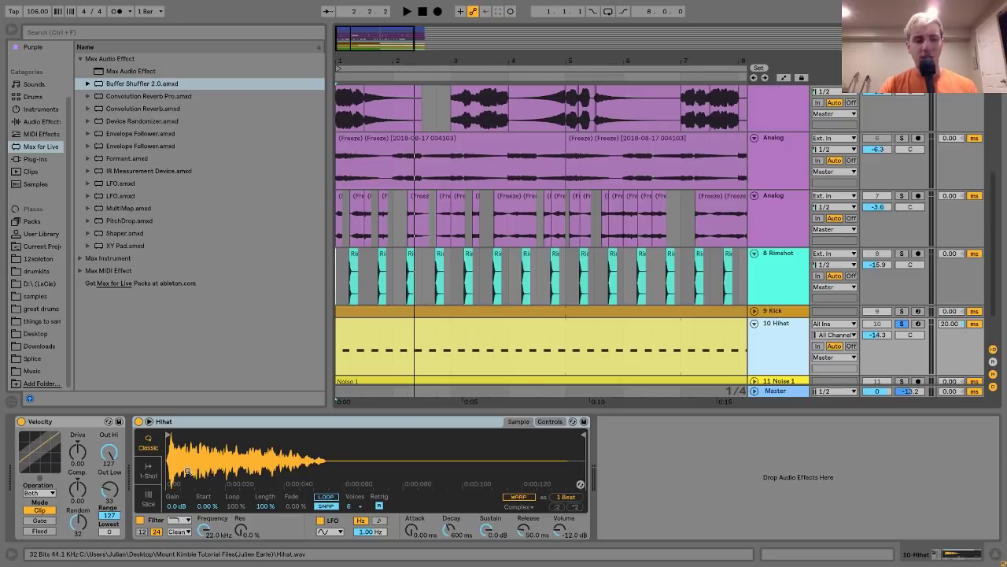
scroll(630, 291, down, 1)
scroll(630, 291, down, 3)
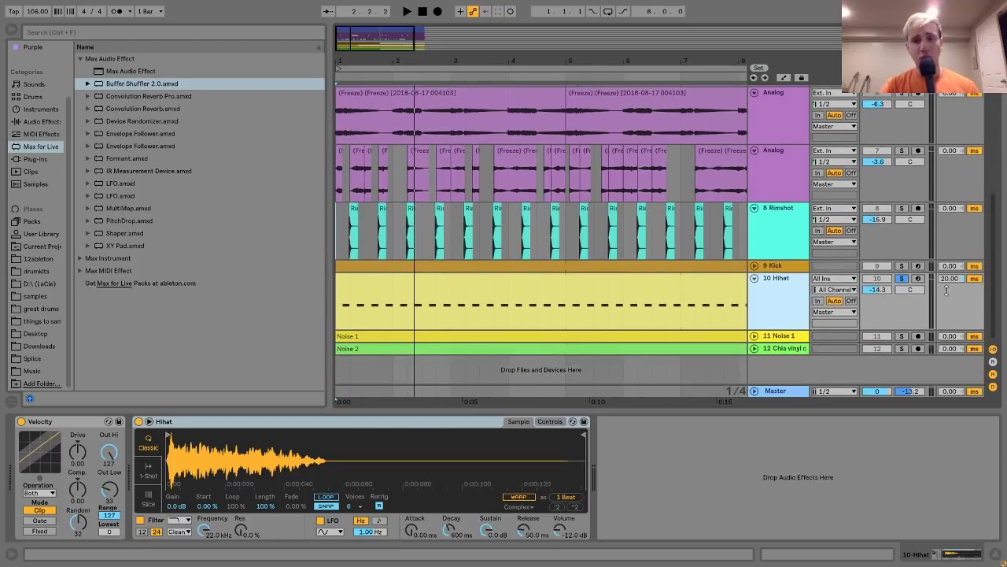
click(994, 387)
click(993, 387)
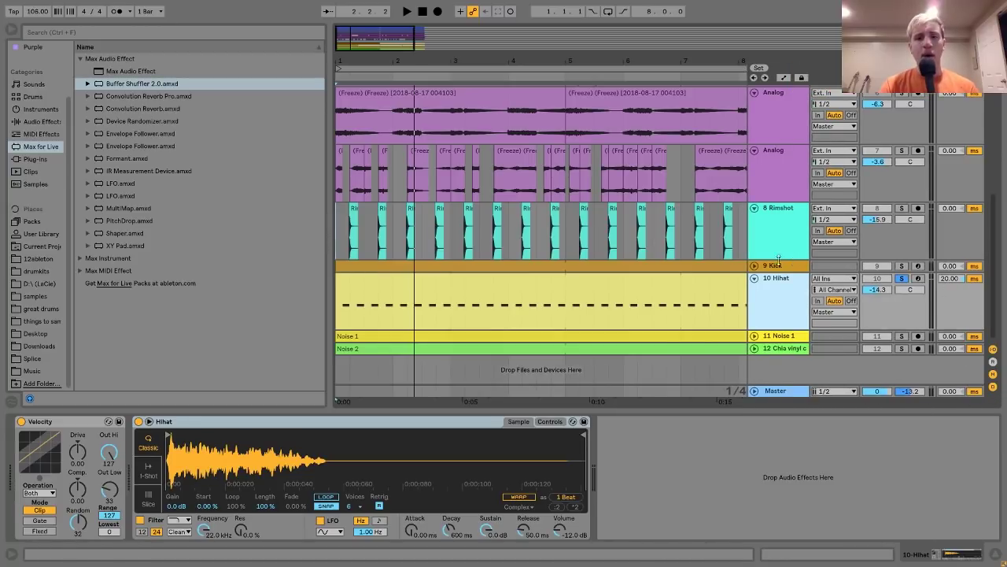
click(375, 291)
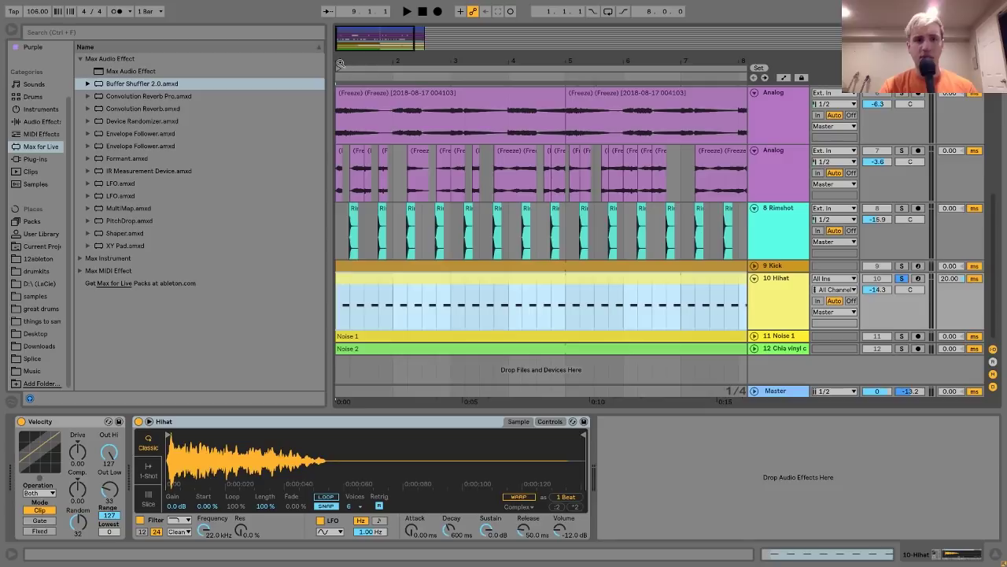
drag(340, 63, 427, 286)
click(398, 288)
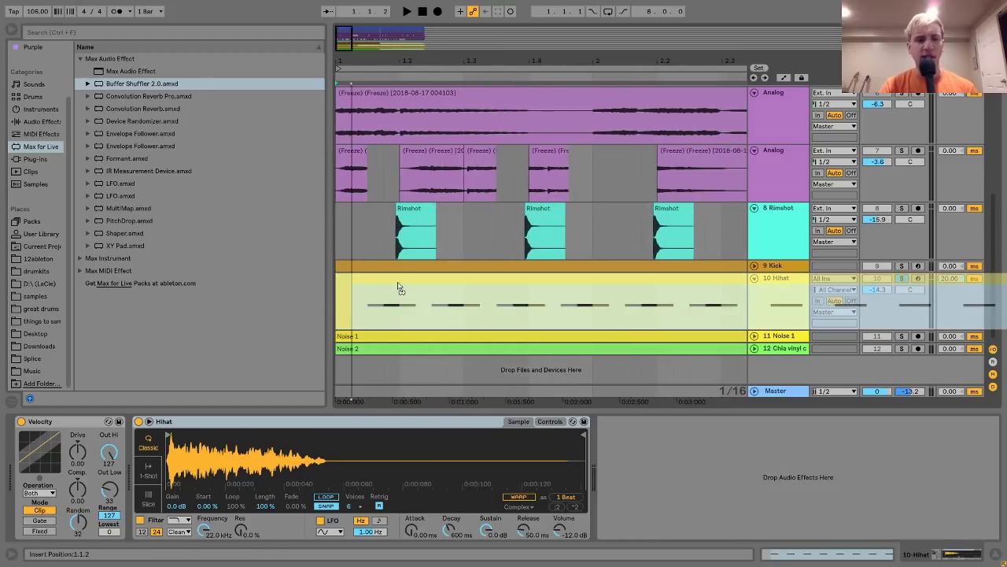
click(398, 289)
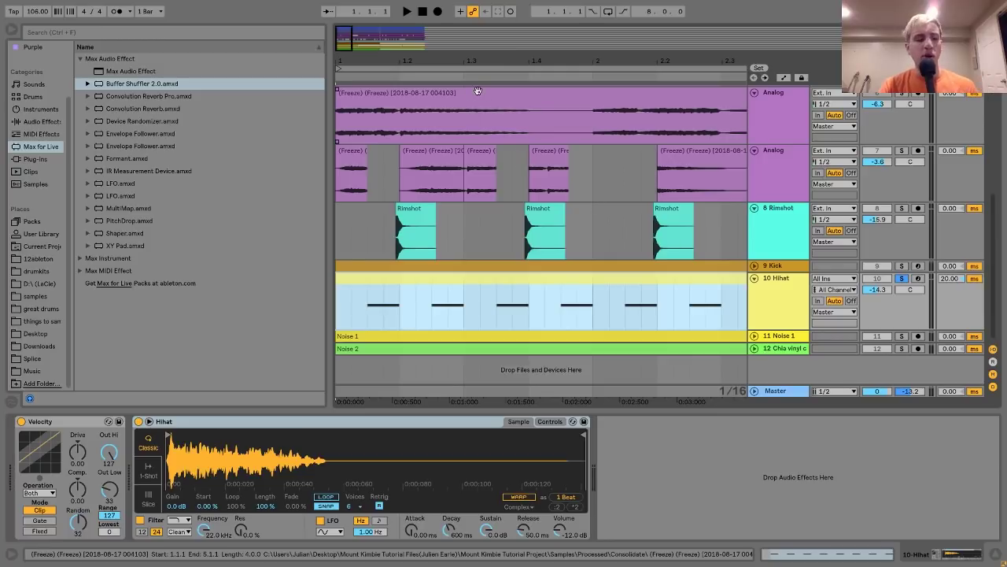
drag(470, 61, 476, 28)
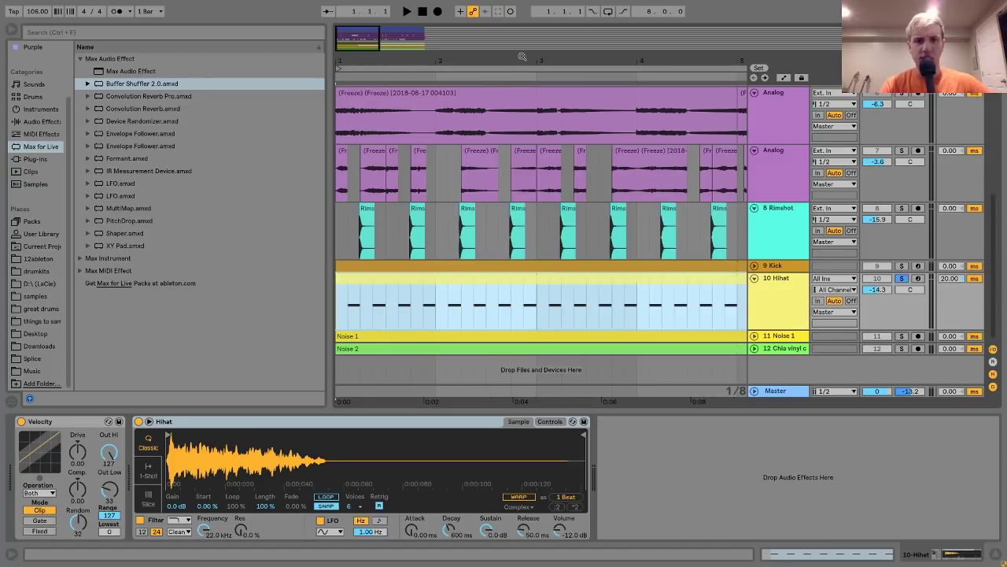
drag(523, 57, 389, 58)
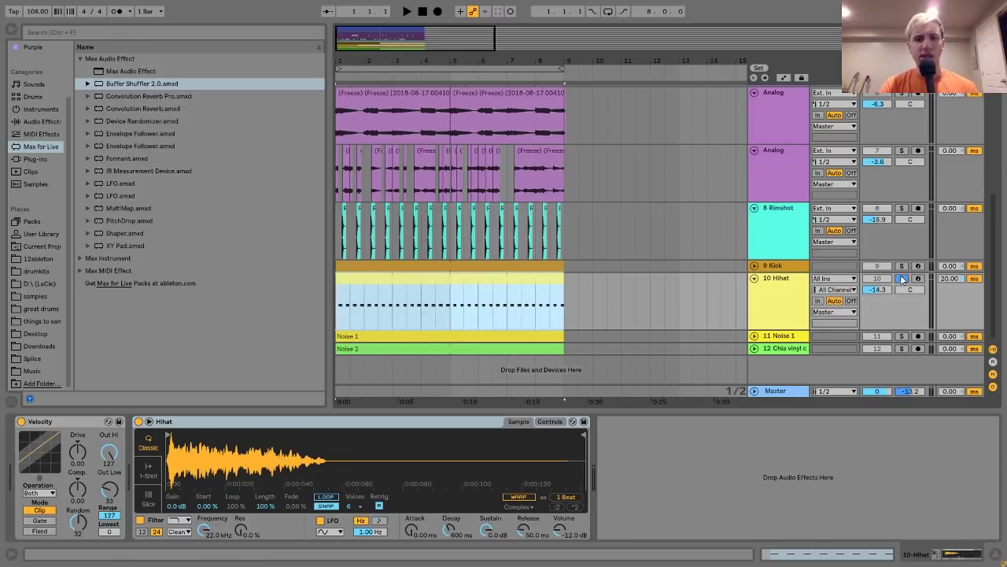
Unsolo the hi-hat and compare a 0 ms track delay, restoring it to 20 ms
click(902, 278)
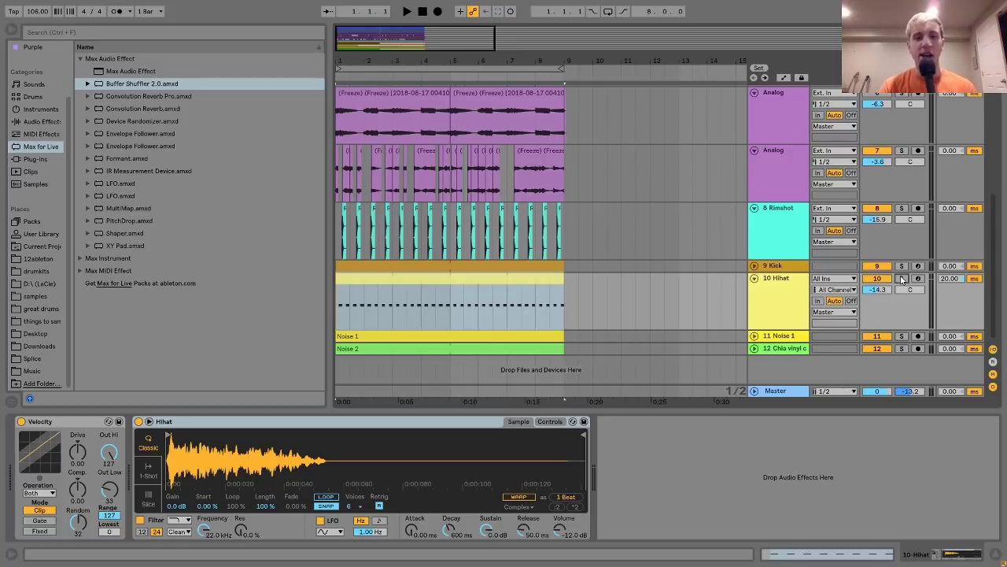
click(957, 280)
key(Delete)
key(space)
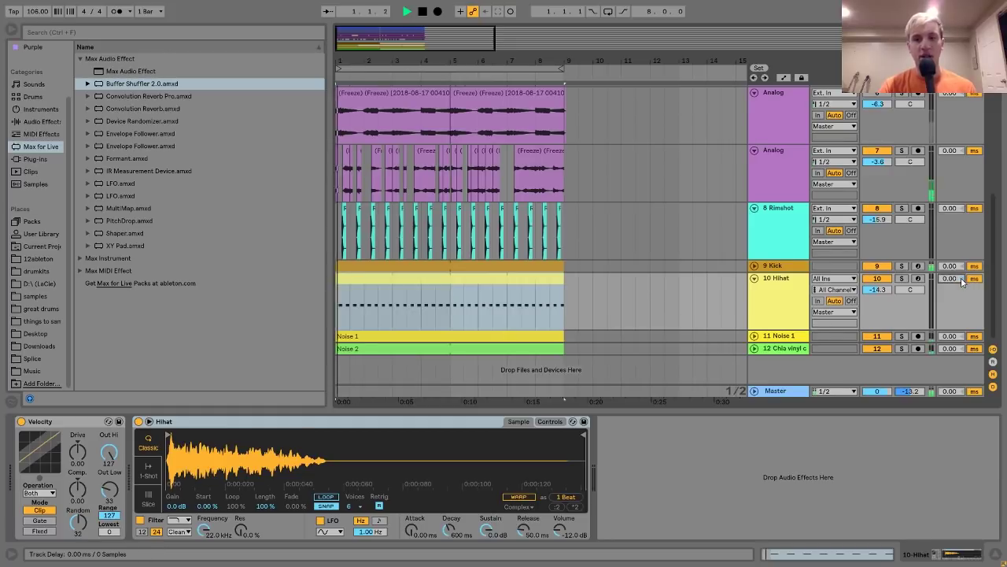
key(ctrl+z)
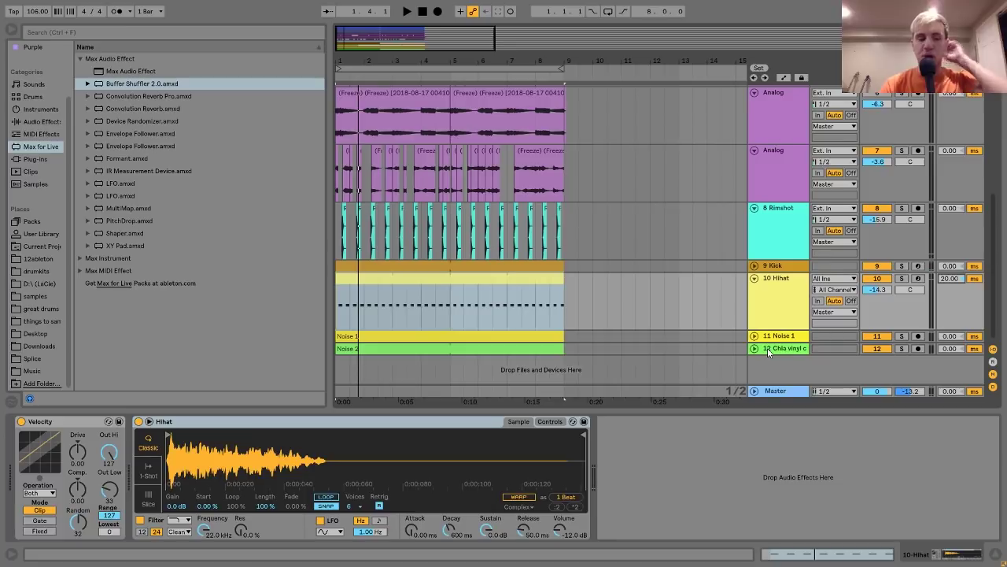
Play the arrangement from the start, then display Noise 1's empty device chain
key(space)
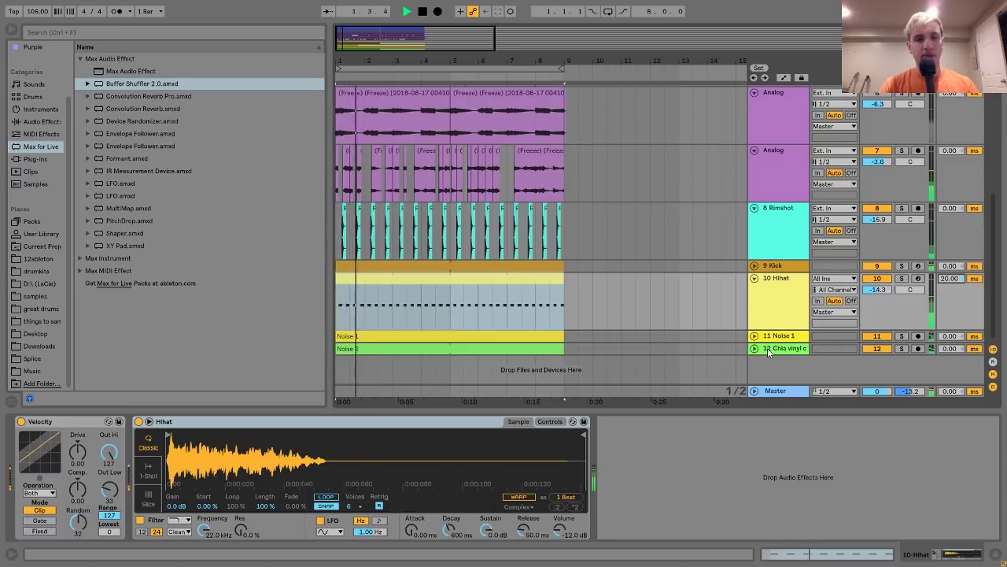
key(space)
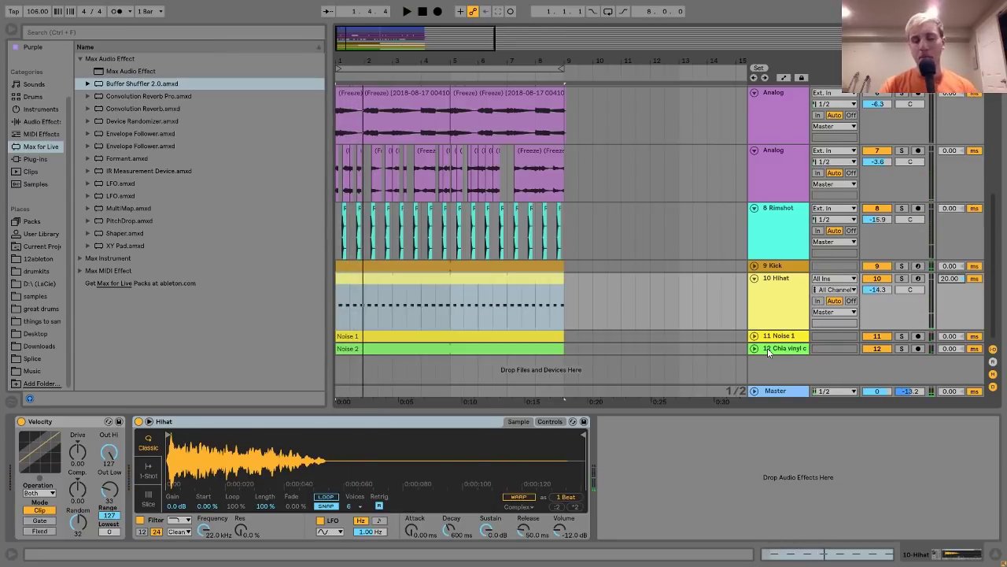
click(780, 336)
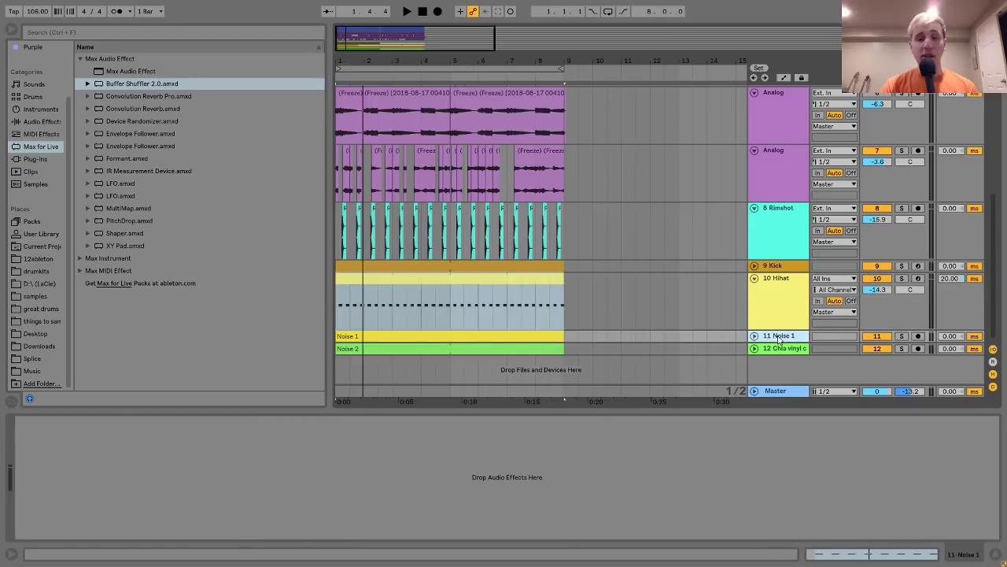
Solo and play the Noise 1 track, unfolding it to see its waveform
click(901, 336)
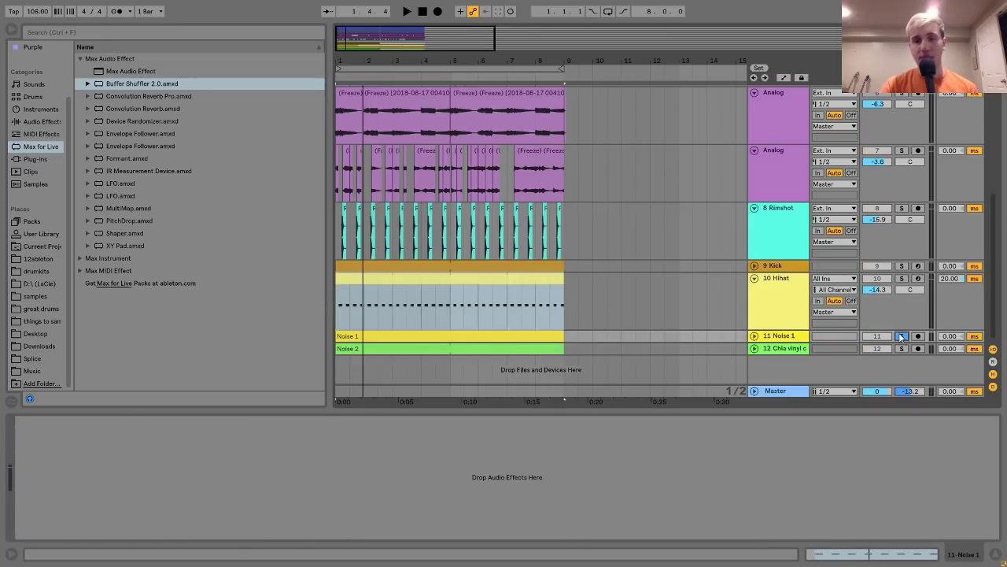
key(space)
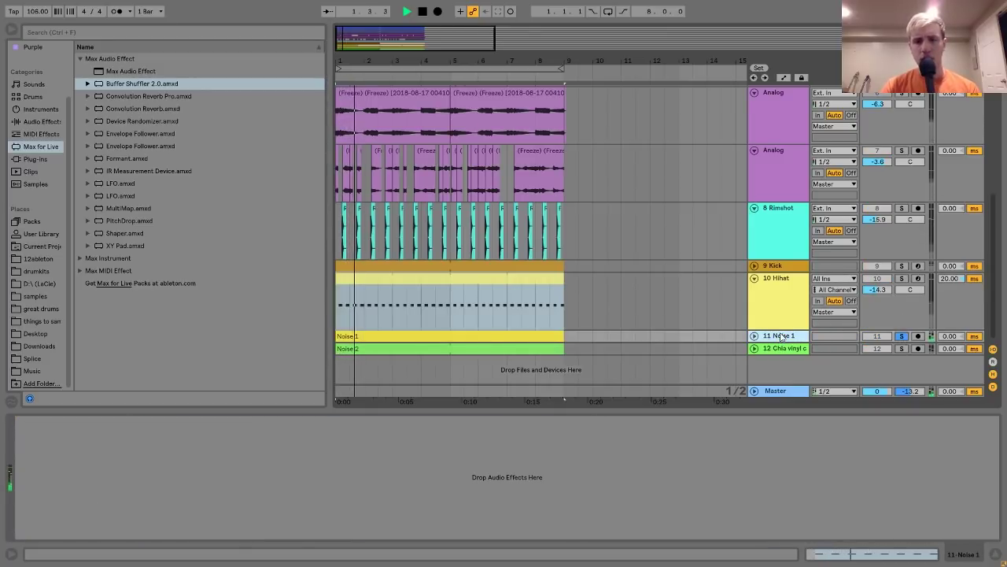
click(754, 336)
scroll(783, 341, down, 2)
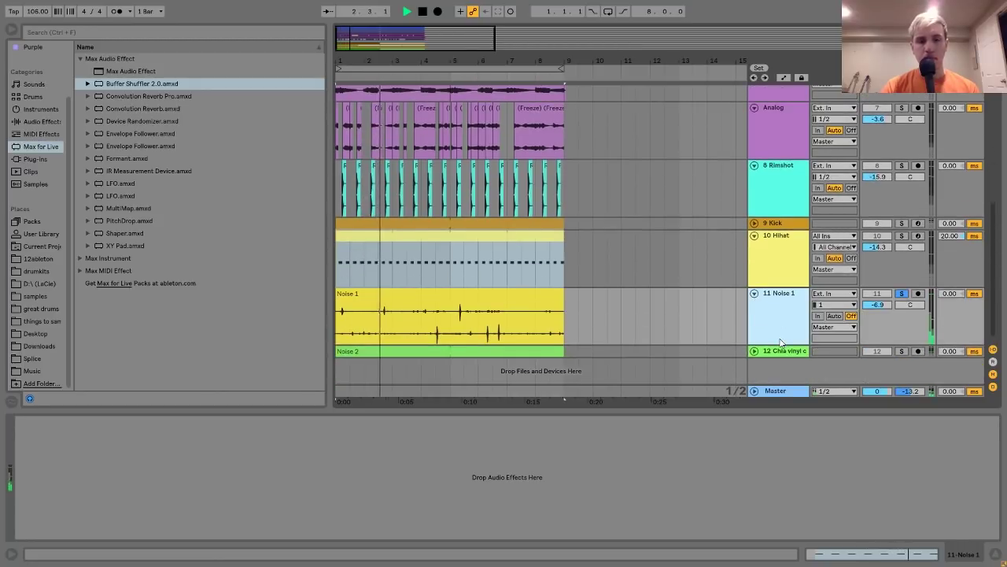
key(space)
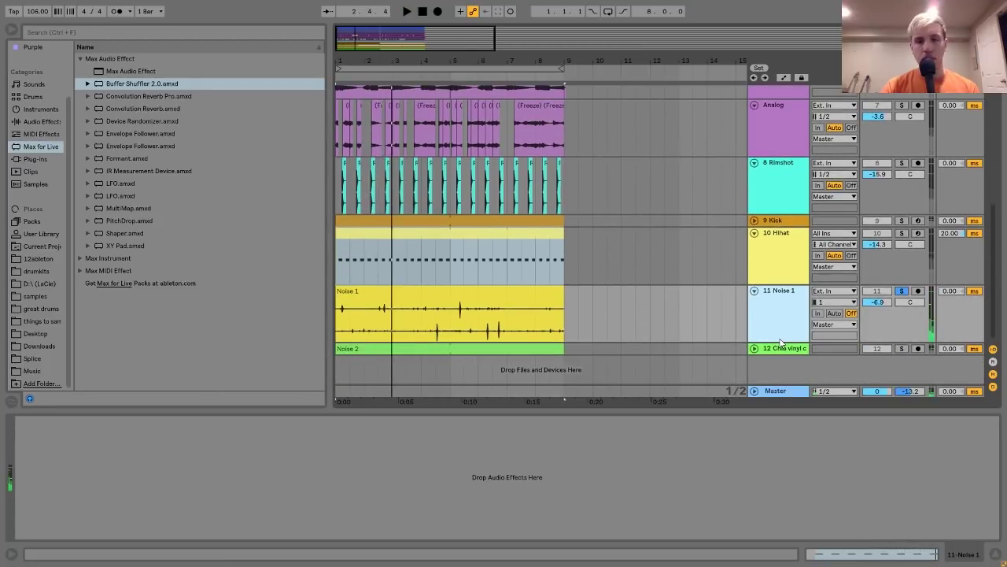
Solo, unfold and select the Chia vinyl crackle track, then fold Noise 1 back
click(901, 348)
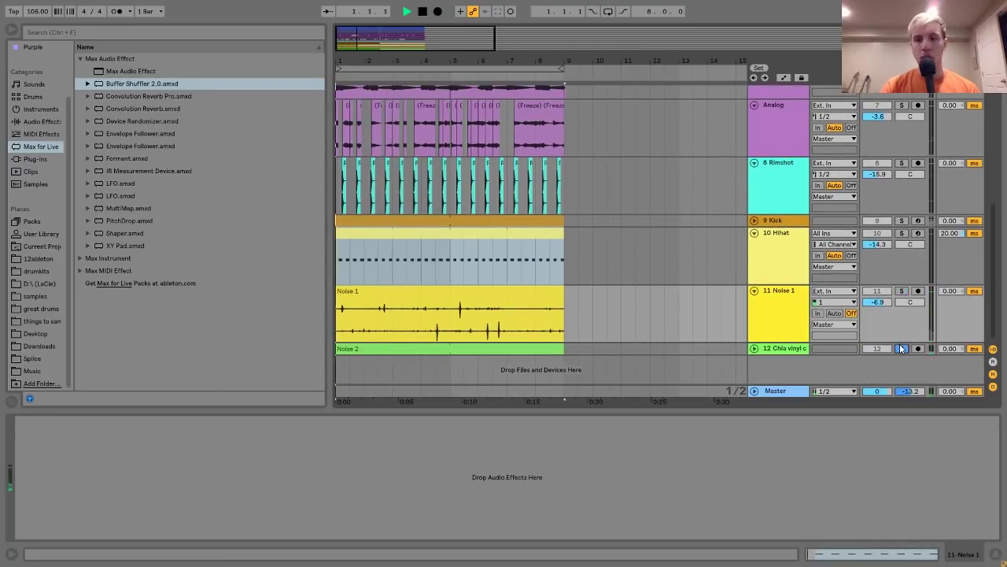
click(754, 348)
click(775, 352)
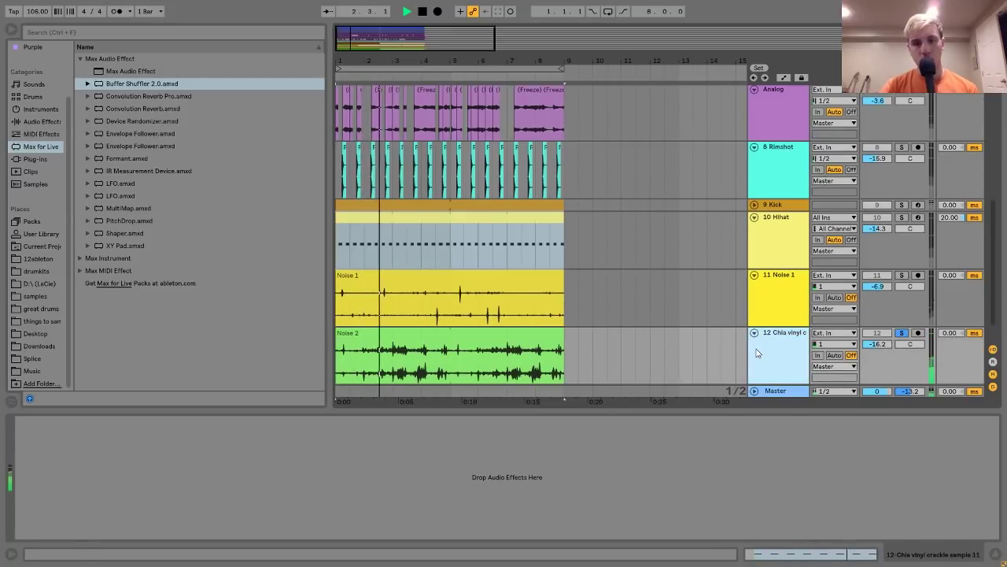
key(space)
scroll(756, 352, up, 8)
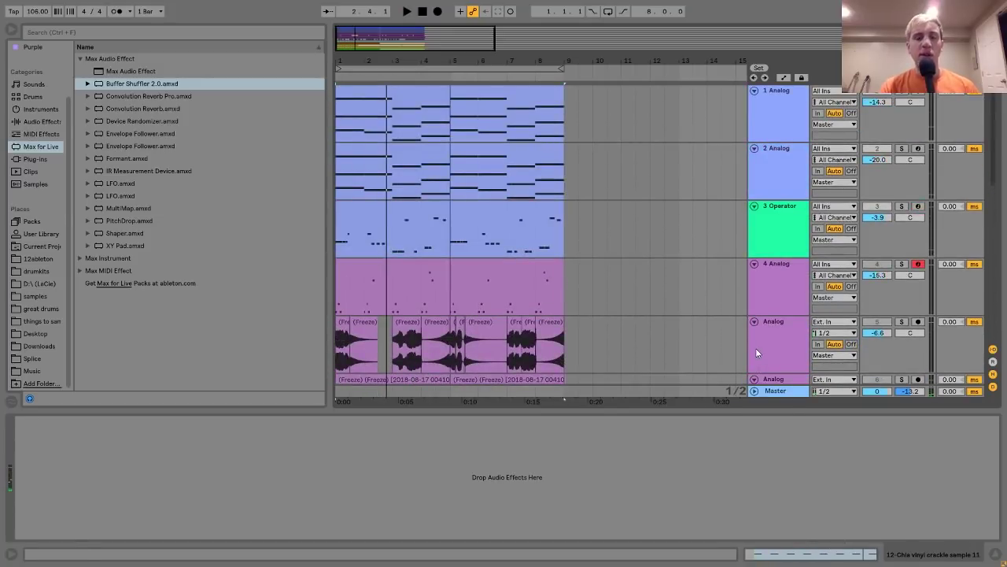
scroll(757, 352, down, 8)
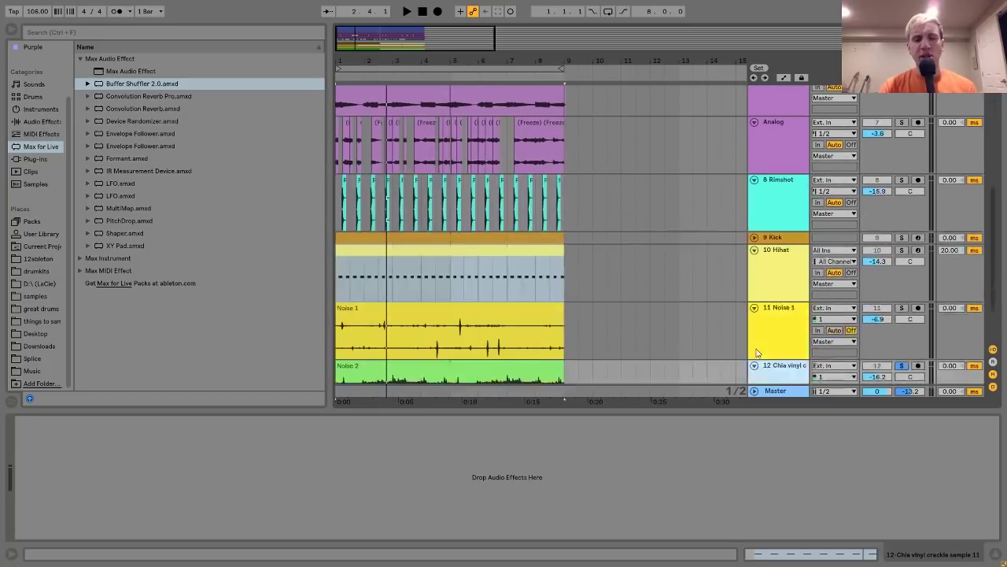
scroll(757, 352, up, 2)
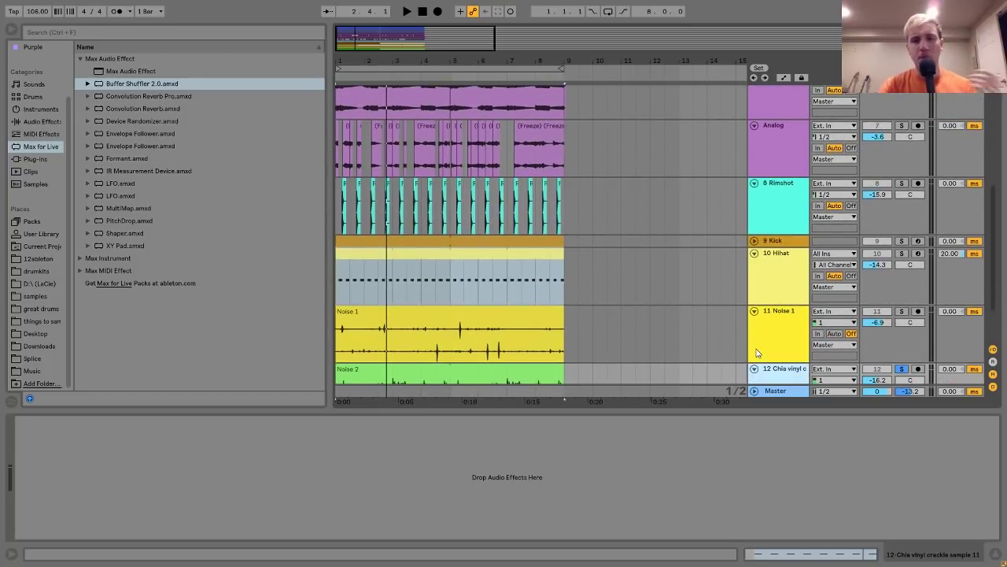
click(754, 311)
Fold the Chia vinyl and Hihat tracks and unsolo the vinyl crackle during playback
click(754, 324)
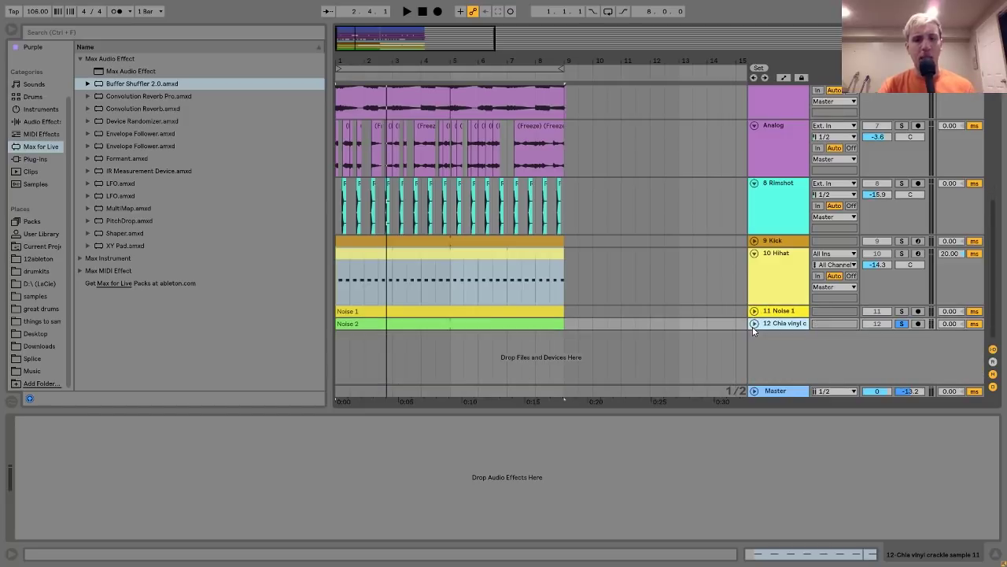
click(754, 252)
scroll(720, 264, up, 1)
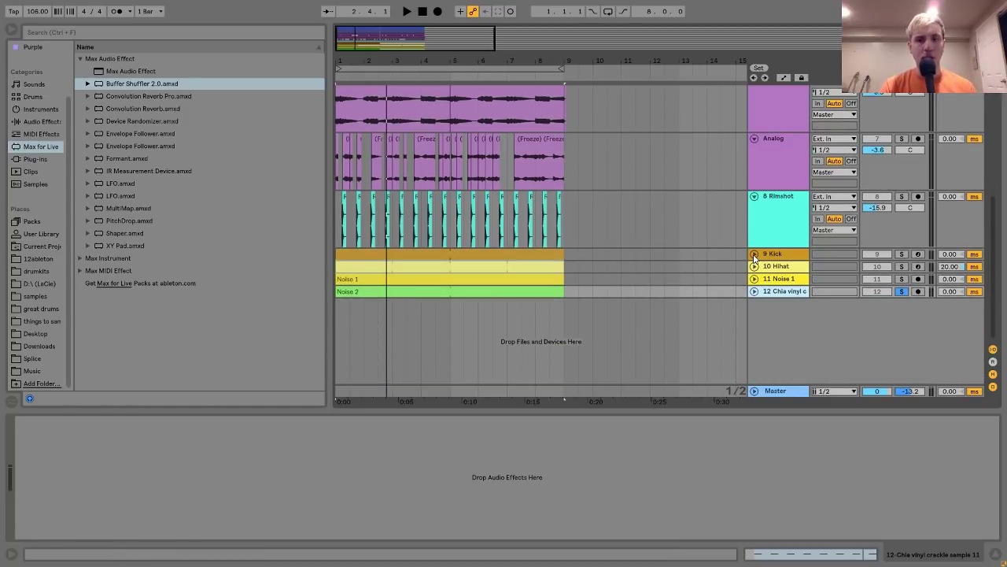
key(space)
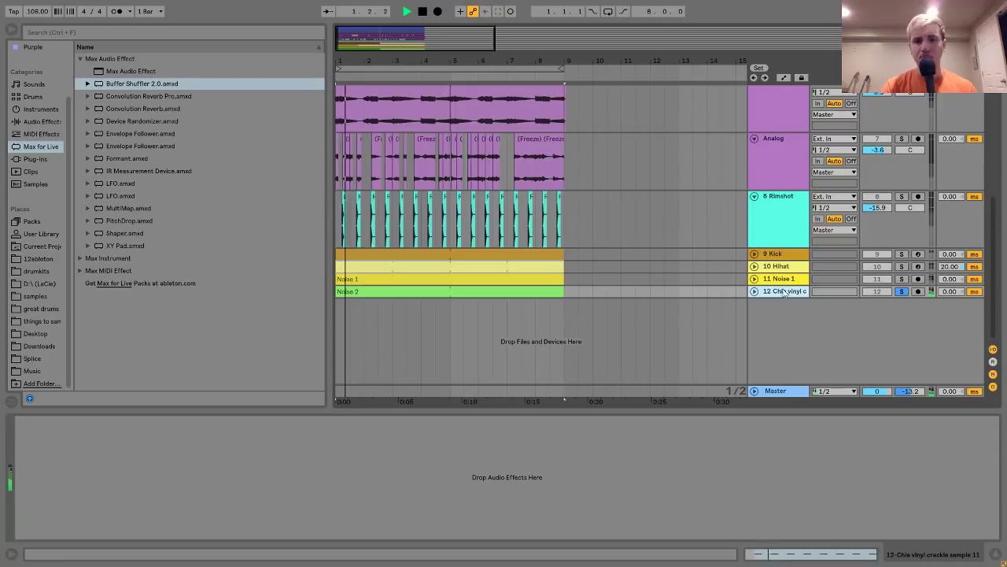
click(902, 292)
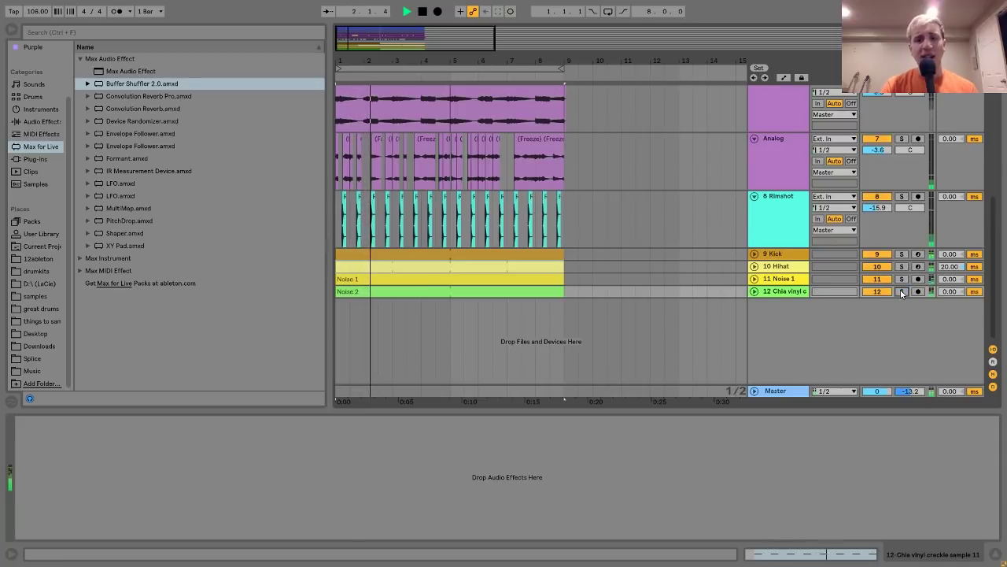
key(space)
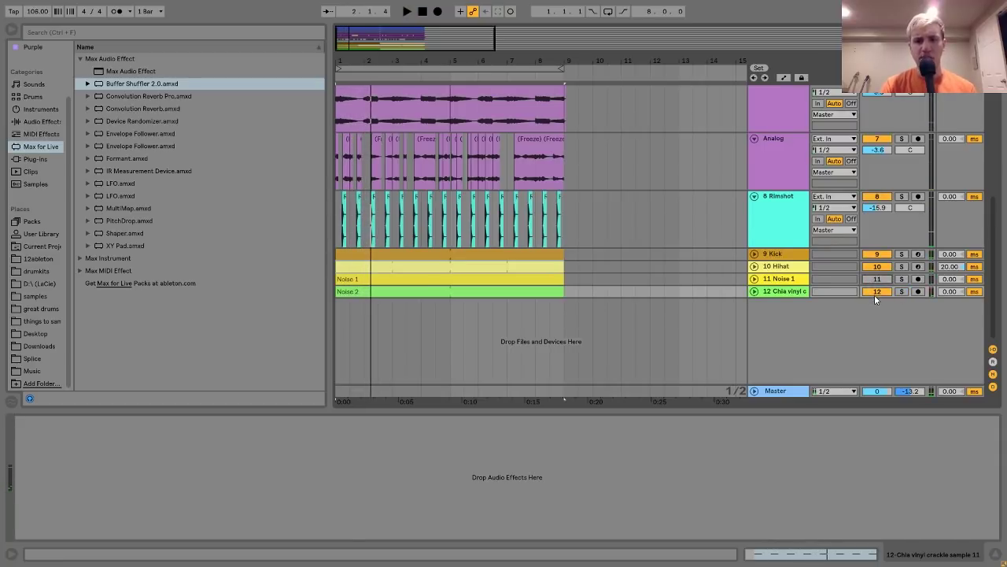
Compare the mix with vinyl crackle muted, unmute both noise tracks, and fold Rimshot
click(876, 292)
key(space)
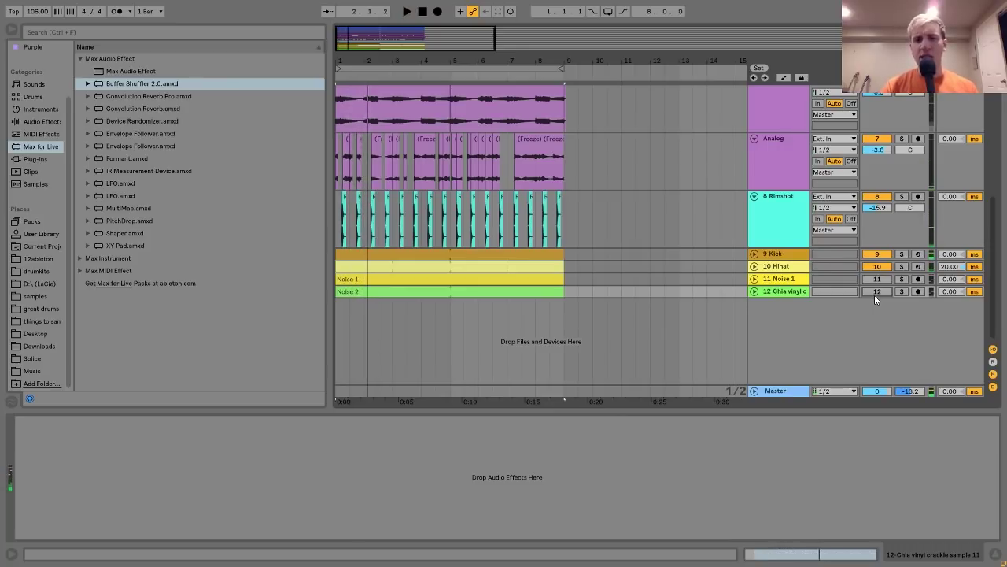
click(876, 291)
click(877, 279)
key(space)
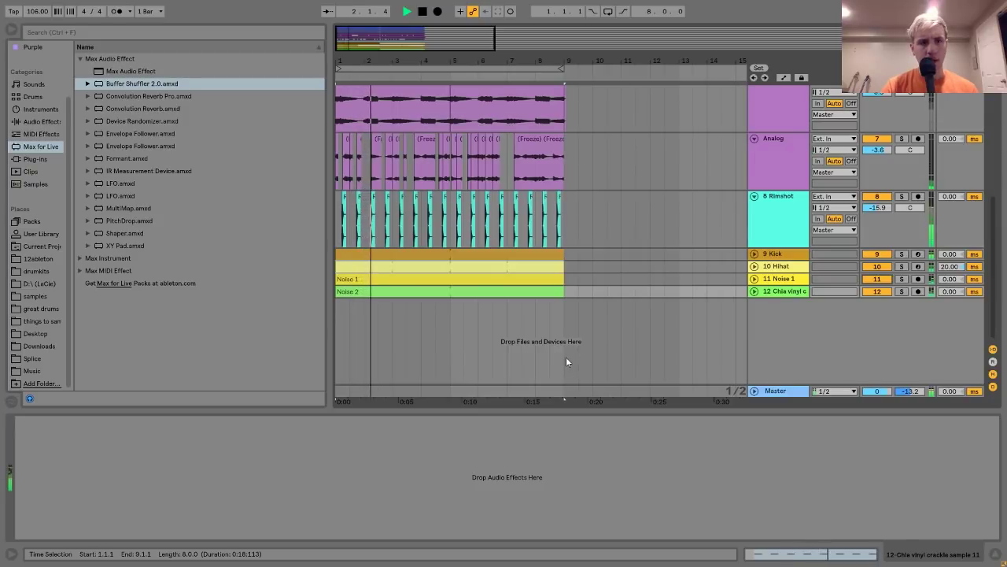
key(space)
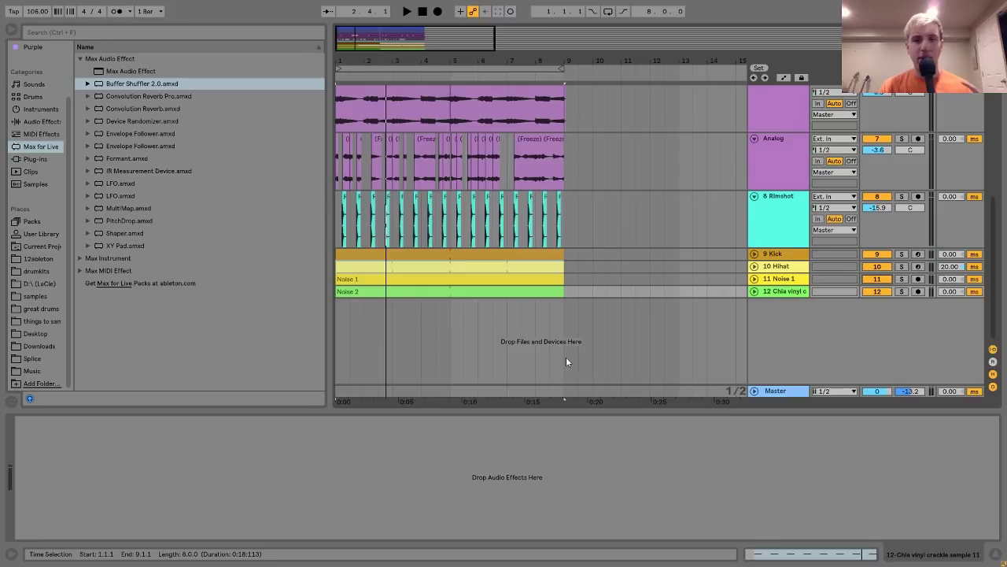
click(754, 197)
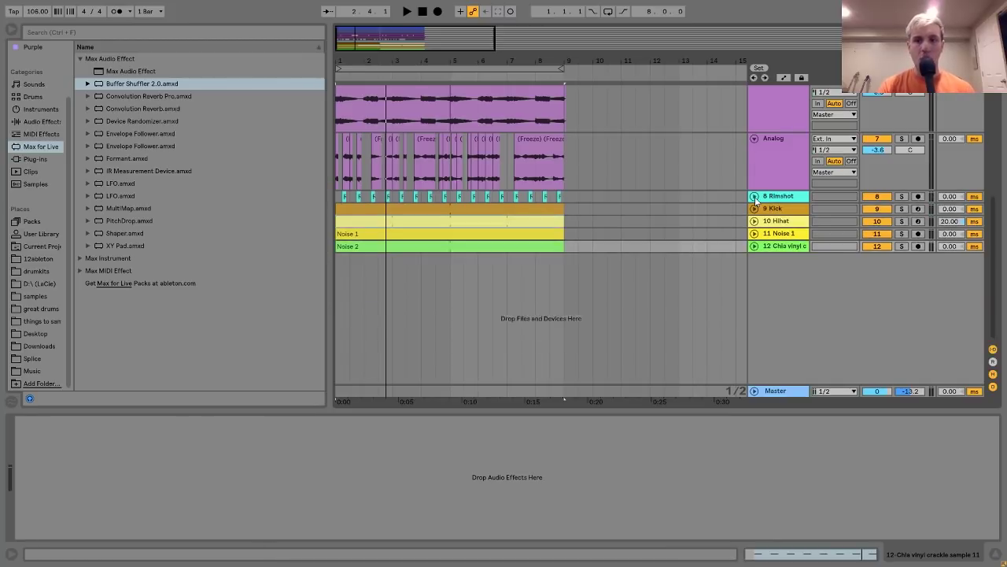
scroll(754, 198, up, 6)
scroll(755, 197, up, 1)
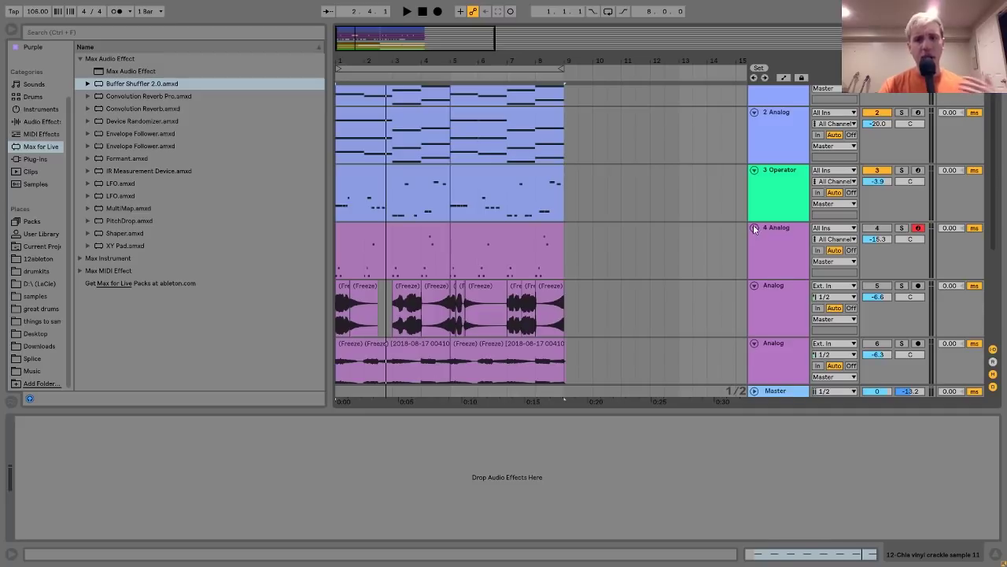
Fold all twelve tracks to single rows and show track 7 Analog's Auto Pan device
click(753, 227)
click(774, 239)
alt+click(754, 240)
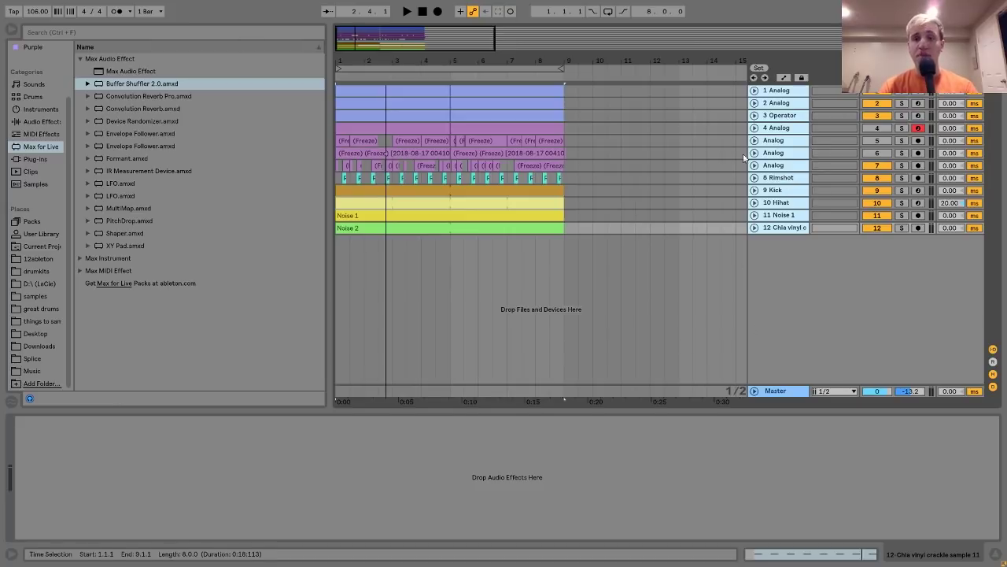
click(790, 165)
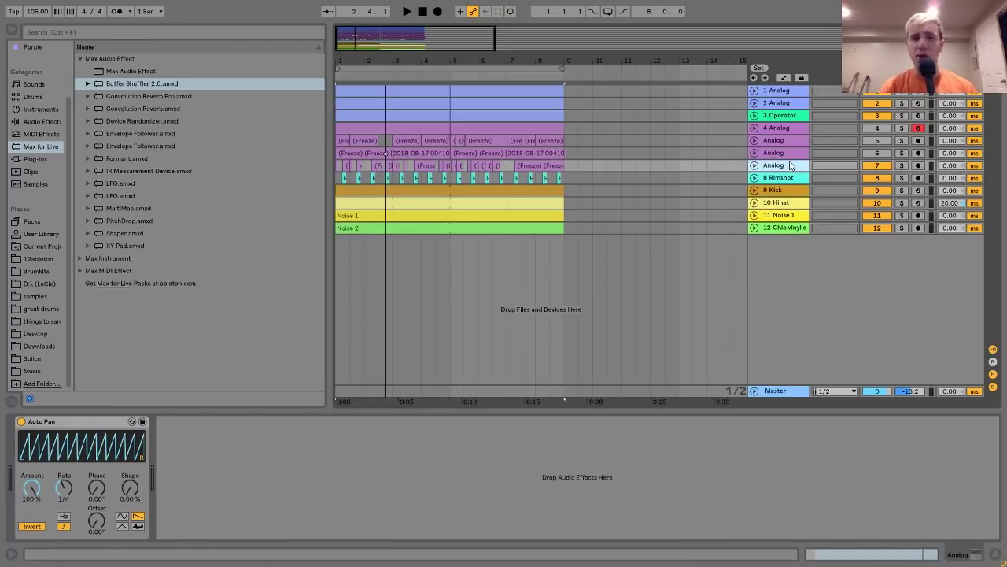